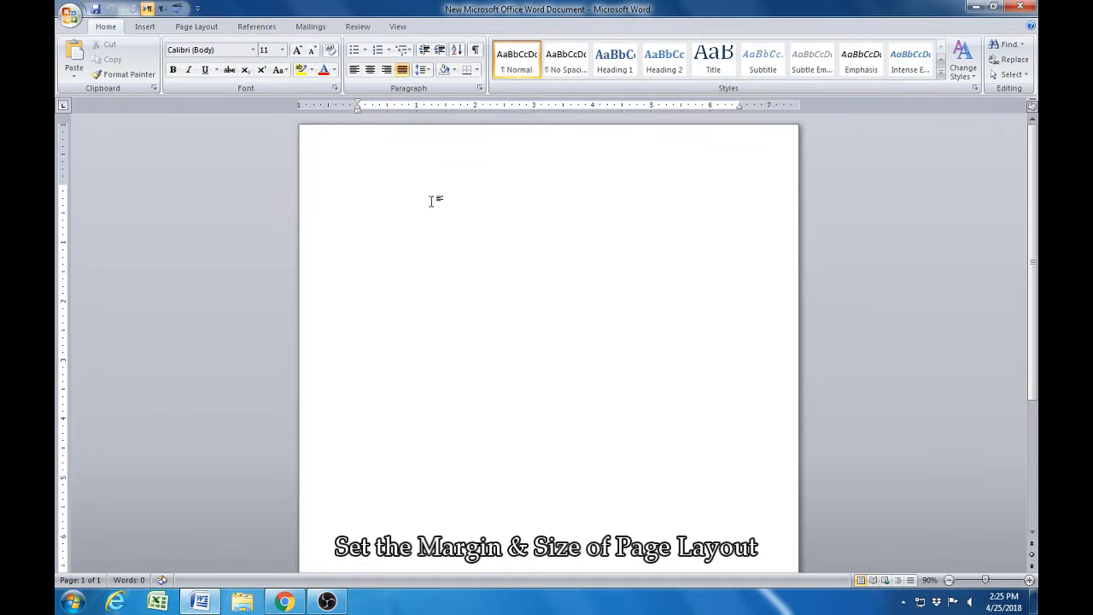
{"action": "left_click", "coordinate": [196, 27]}
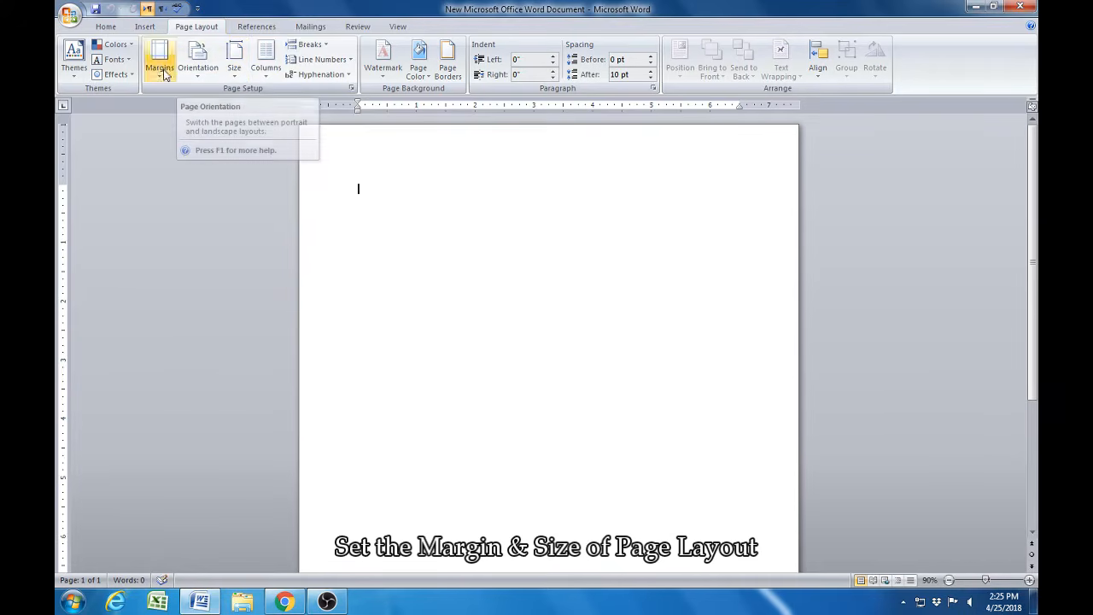
{"action": "left_click", "coordinate": [236, 75]}
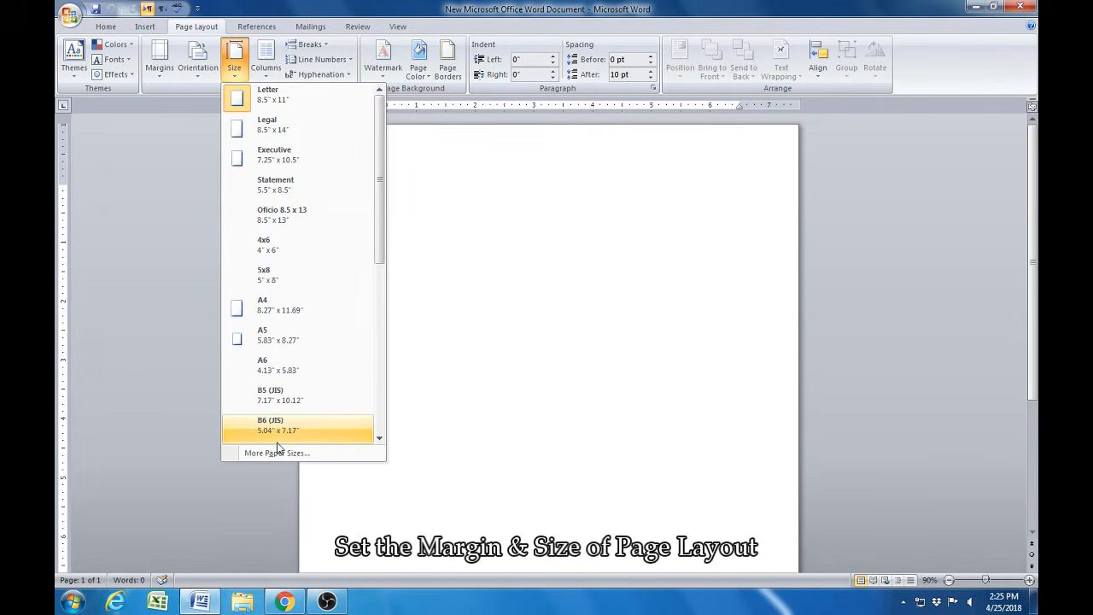
{"action": "left_click", "coordinate": [459, 370]}
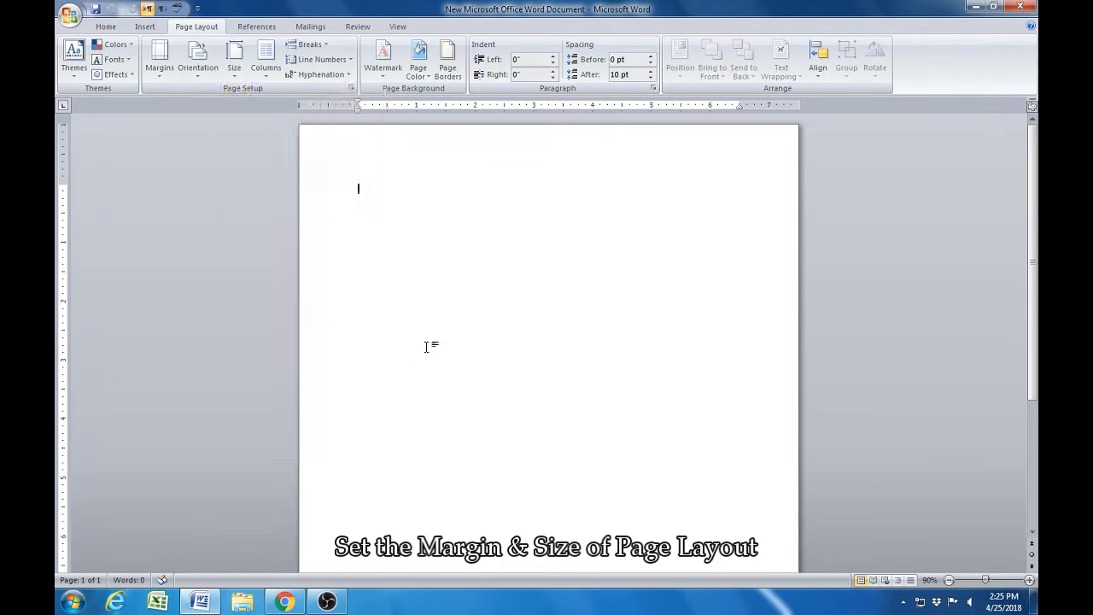
- Set the top, bottom, left and right page margins to 0.3 inches and apply the page setup with Letter paper
{"action": "double_click", "coordinate": [59, 235]}
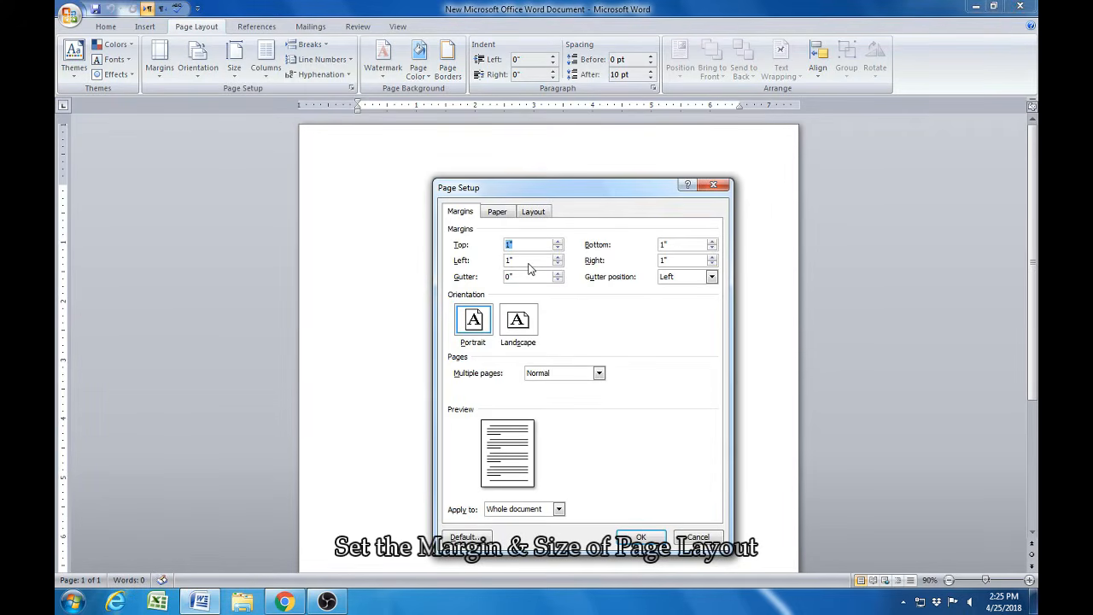
{"action": "type", "text": "0.3"}
{"action": "key", "text": "Tab"}
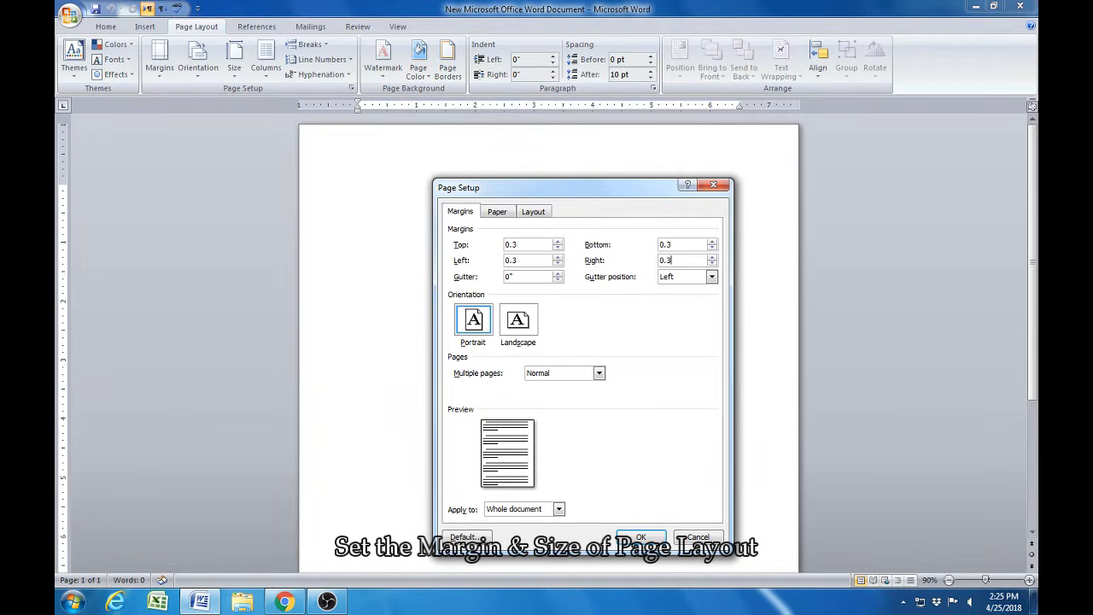
{"action": "left_click", "coordinate": [498, 213]}
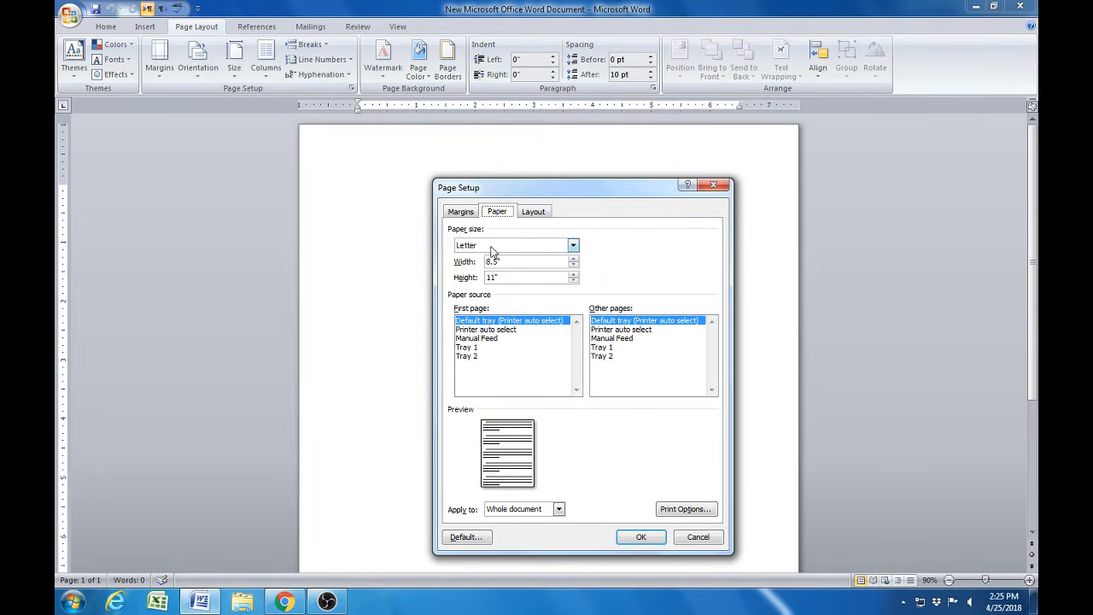
{"action": "left_click", "coordinate": [572, 246]}
{"action": "left_click", "coordinate": [573, 247]}
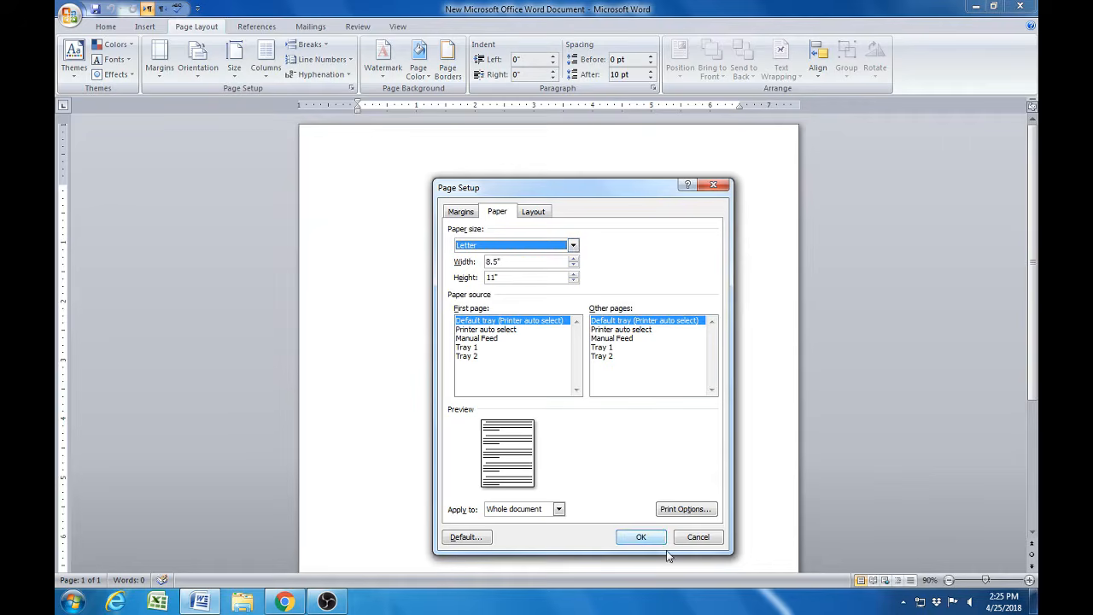
{"action": "left_click", "coordinate": [637, 539]}
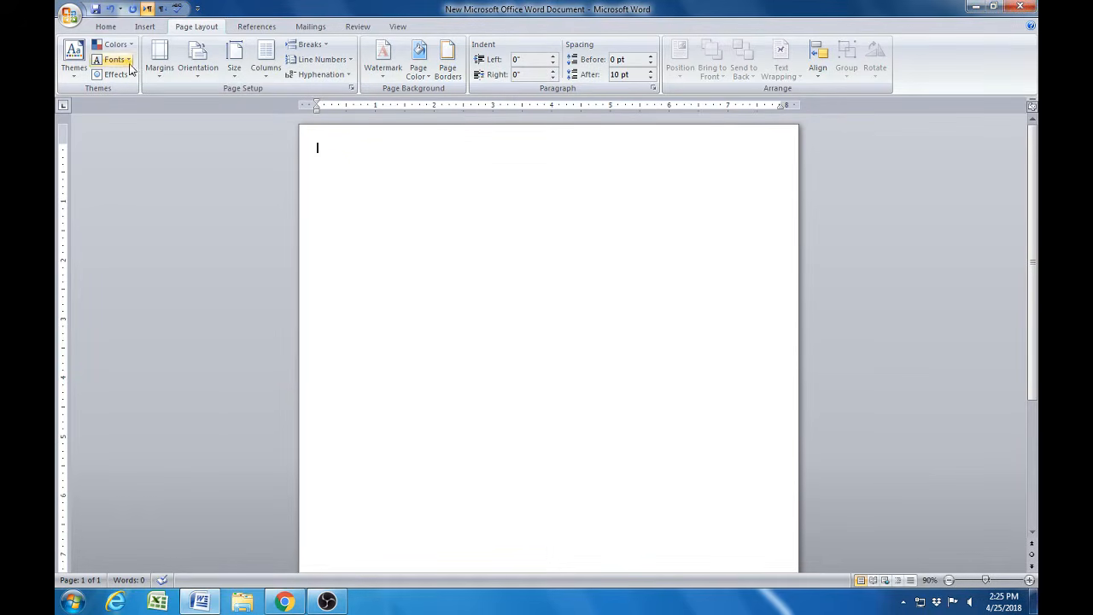
- Insert a table with two columns and eight rows at the start of the page
{"action": "left_click", "coordinate": [114, 29]}
{"action": "left_click", "coordinate": [147, 30]}
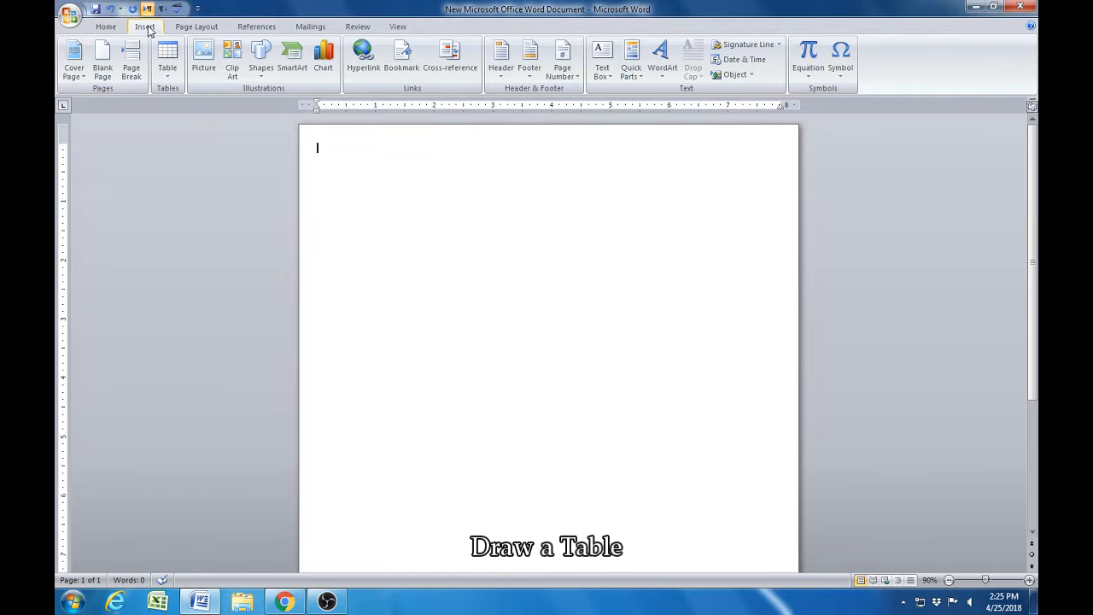
{"action": "left_click", "coordinate": [167, 75]}
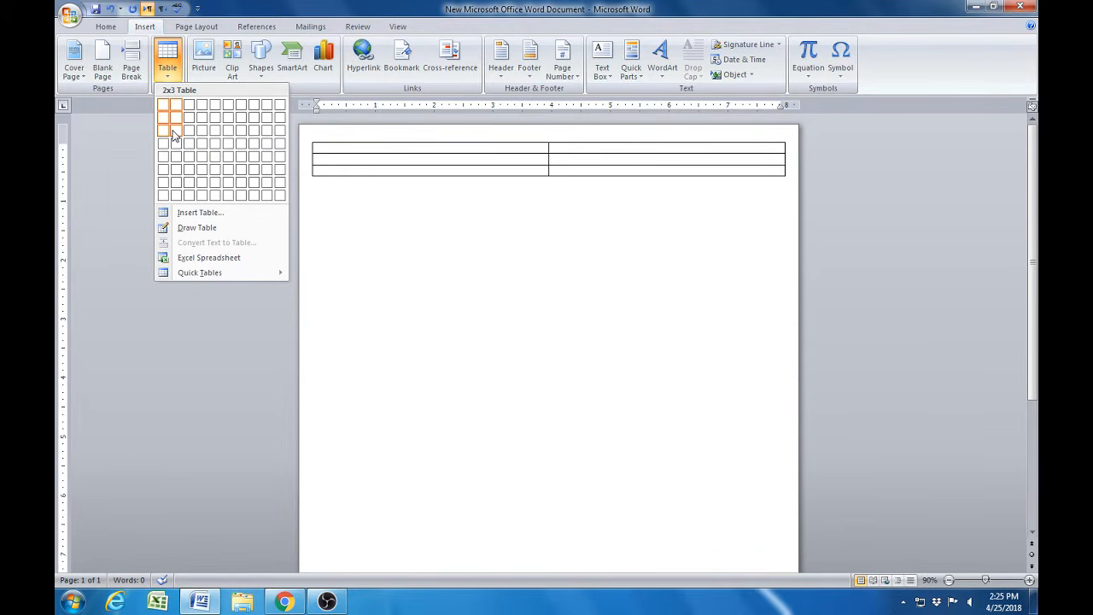
{"action": "left_click", "coordinate": [175, 195]}
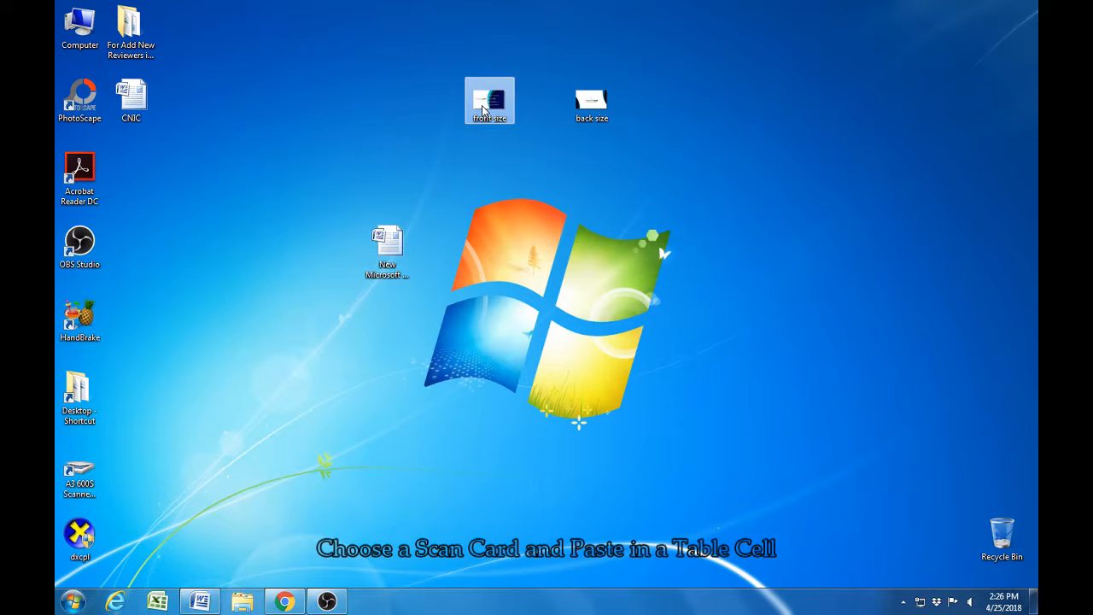
- Copy the "front size" image from the desktop and paste it into the first table cell in Word
{"action": "left_click", "coordinate": [492, 100]}
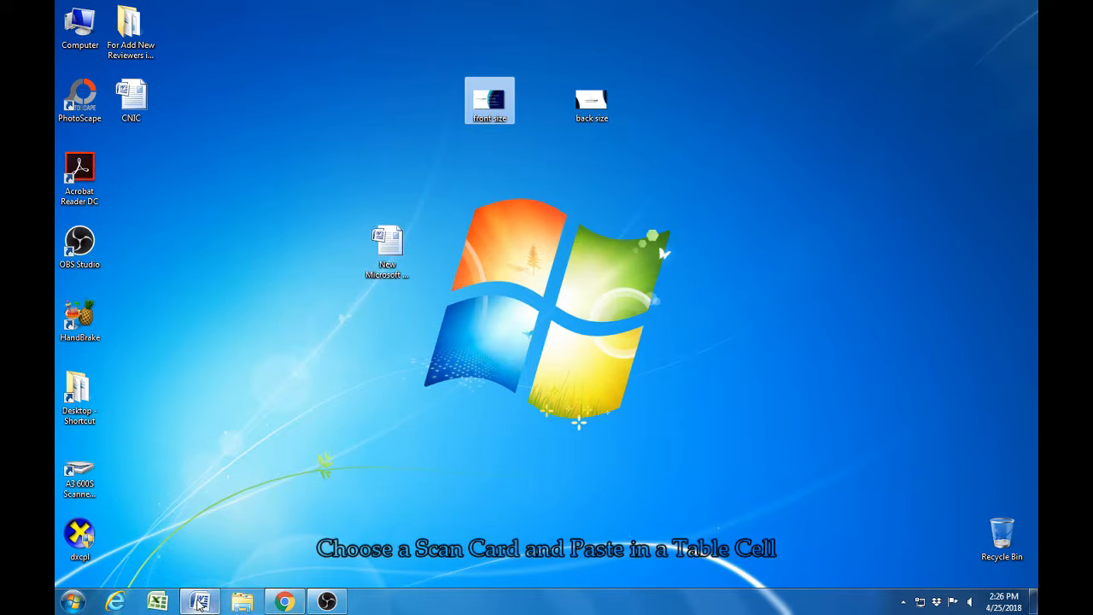
{"action": "left_click", "coordinate": [199, 603]}
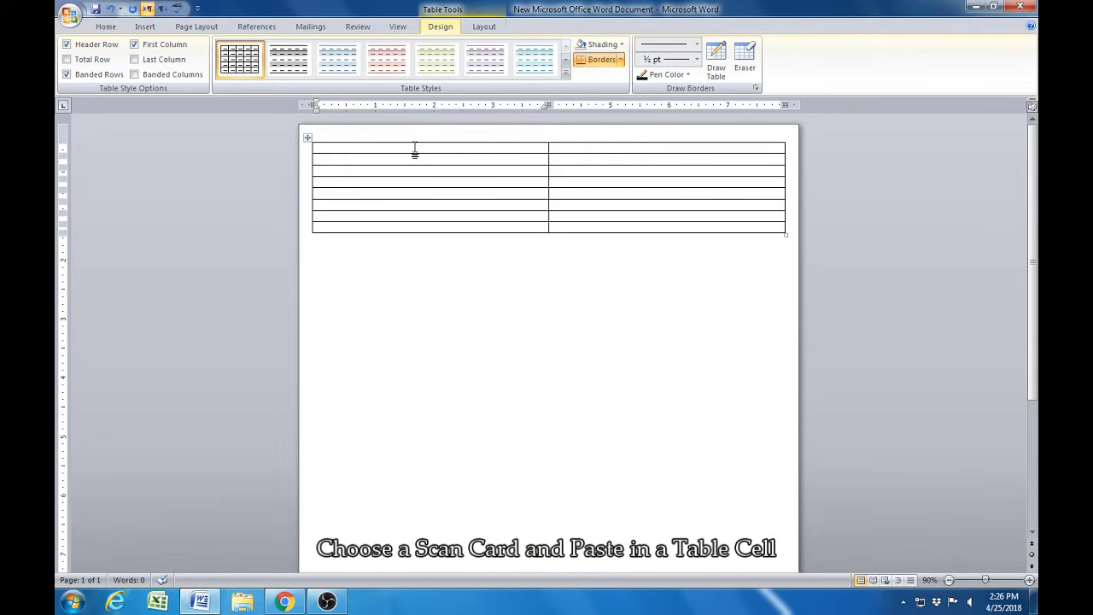
{"action": "key", "text": "ctrl+v"}
- In the pasted card picture's size settings, turn off Lock aspect ratio and Relative to original picture size
{"action": "left_click", "coordinate": [412, 188]}
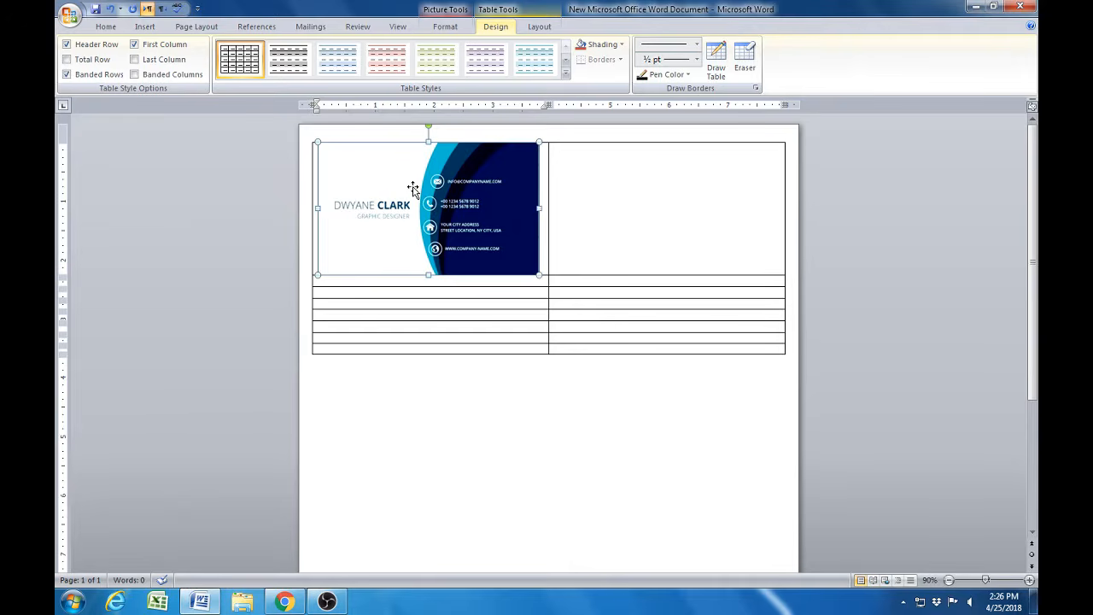
{"action": "left_click", "coordinate": [445, 26]}
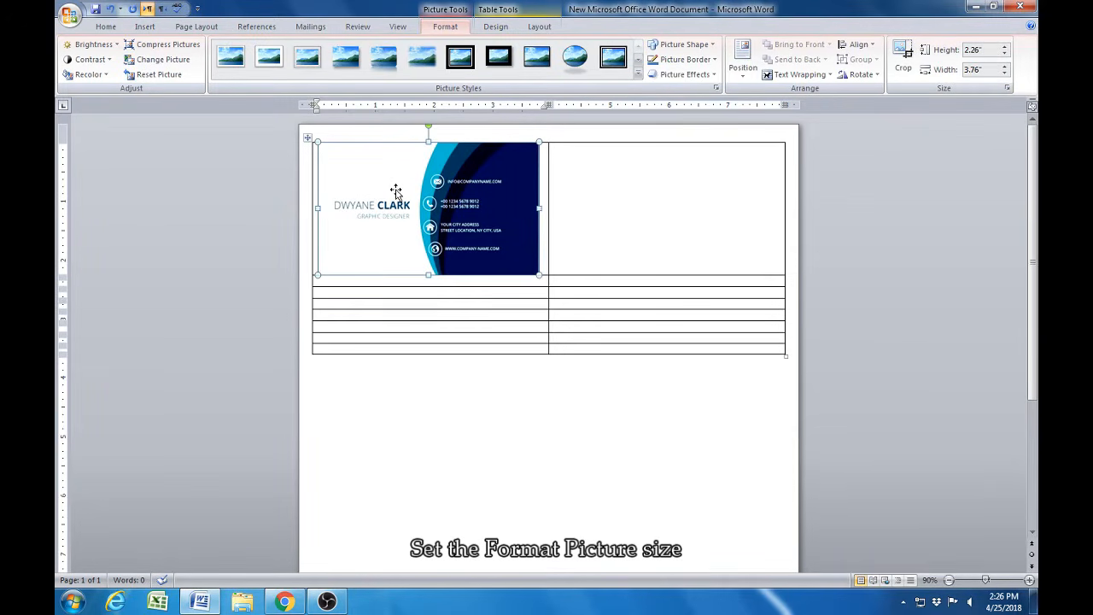
{"action": "right_click", "coordinate": [396, 192]}
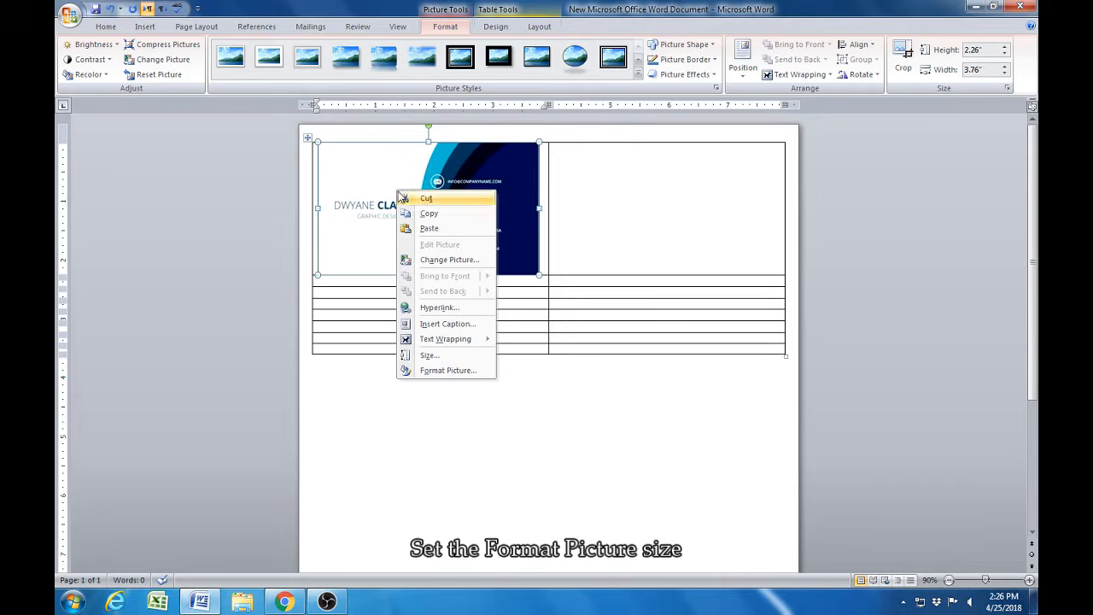
{"action": "left_click", "coordinate": [427, 356]}
{"action": "left_click", "coordinate": [448, 296]}
{"action": "left_click", "coordinate": [449, 282]}
- Set the card picture's height to 2.25" and width to 3.75"
{"action": "left_click", "coordinate": [460, 220]}
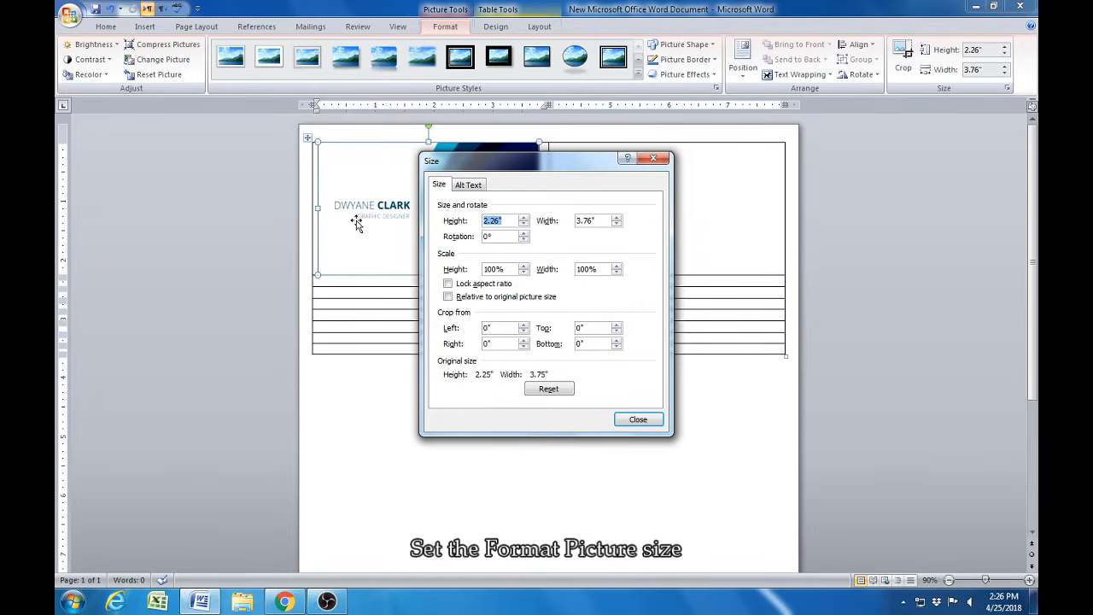
{"action": "type", "text": "2.25"}
{"action": "key", "text": "Tab"}
{"action": "type", "text": "3"}
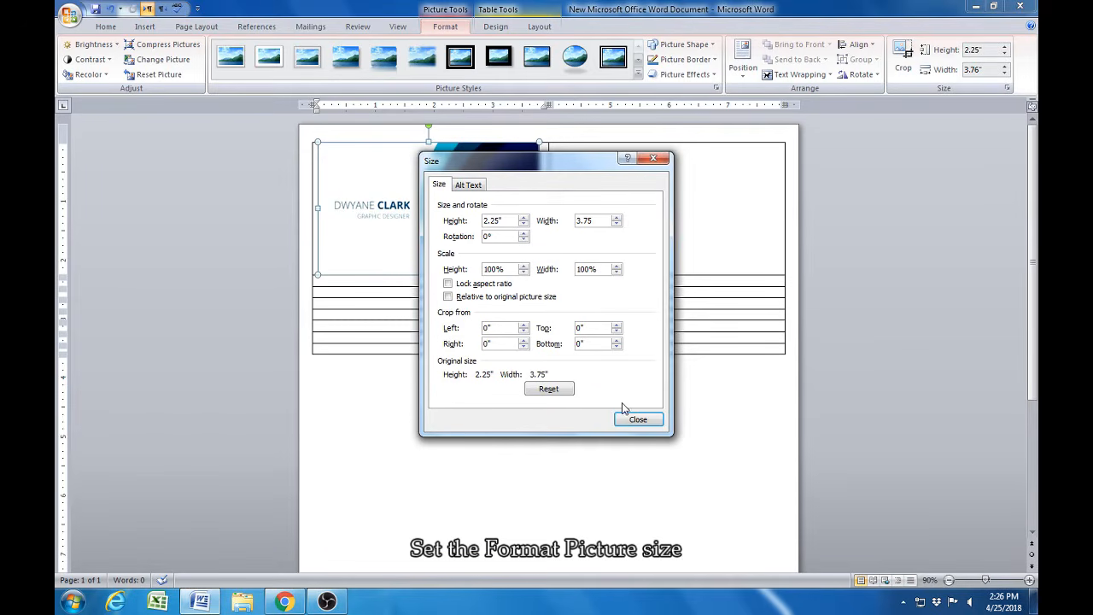
{"action": "left_click", "coordinate": [647, 419]}
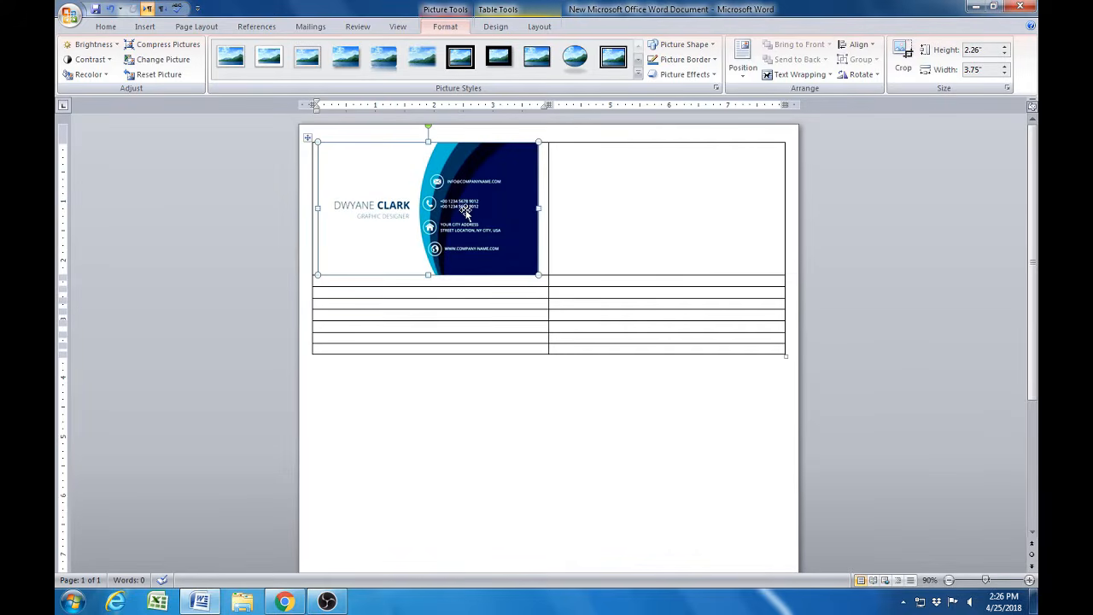
- Centre the card picture in its cell and copy it into the second cell of the first row
{"action": "left_click", "coordinate": [105, 27]}
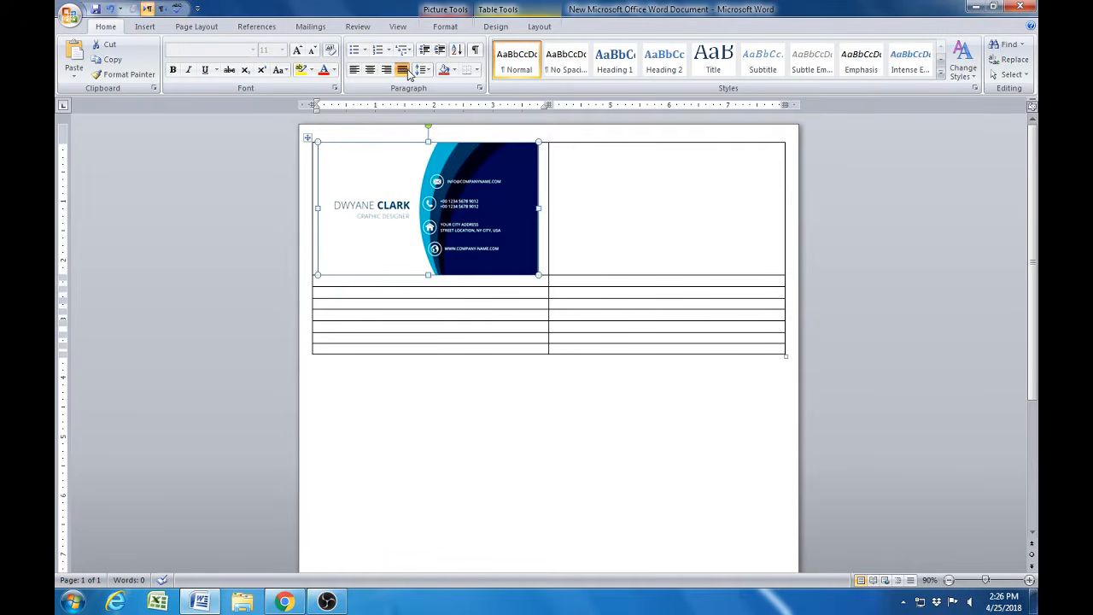
{"action": "left_click", "coordinate": [369, 69]}
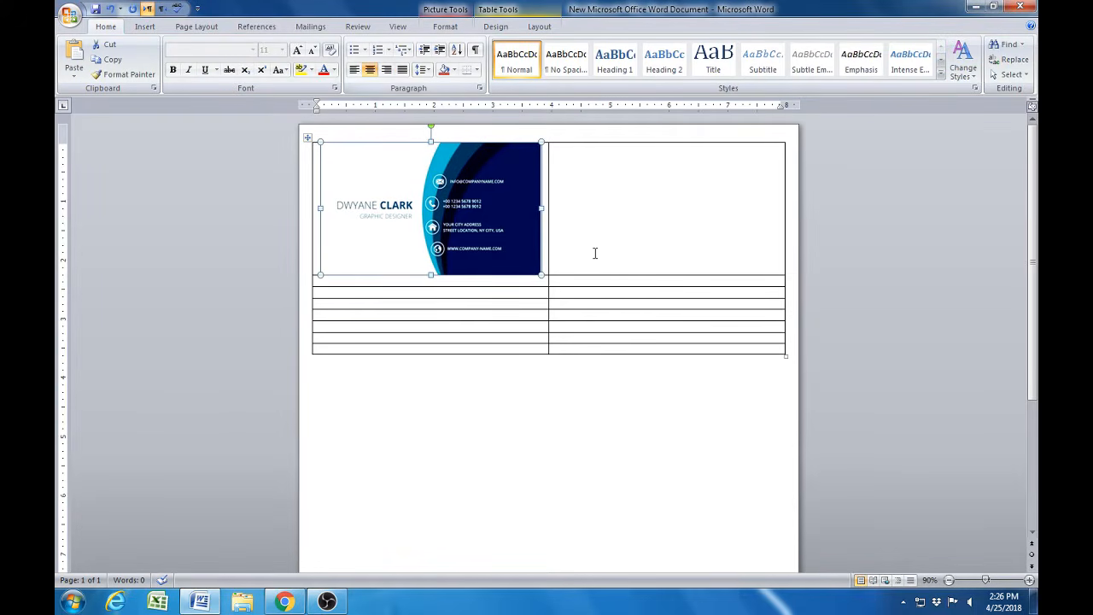
{"action": "right_click", "coordinate": [455, 195]}
{"action": "left_click", "coordinate": [485, 219]}
{"action": "left_click", "coordinate": [593, 163]}
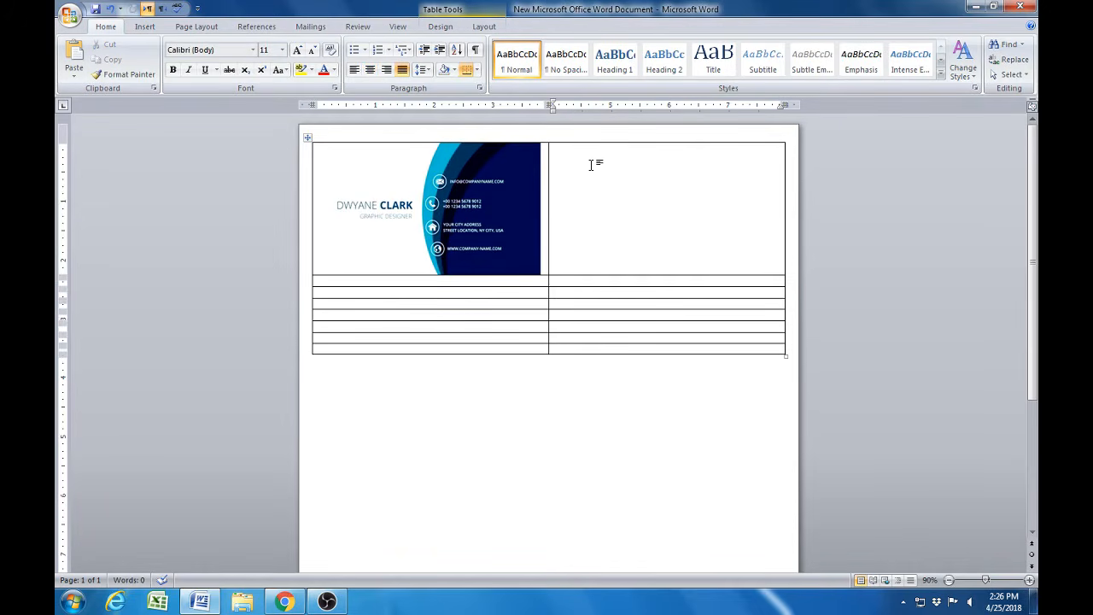
{"action": "key", "text": "ctrl+v"}
- Paste the card picture into both cells of the third, fifth and seventh table rows, leaving the rows between empty
{"action": "left_click", "coordinate": [395, 291]}
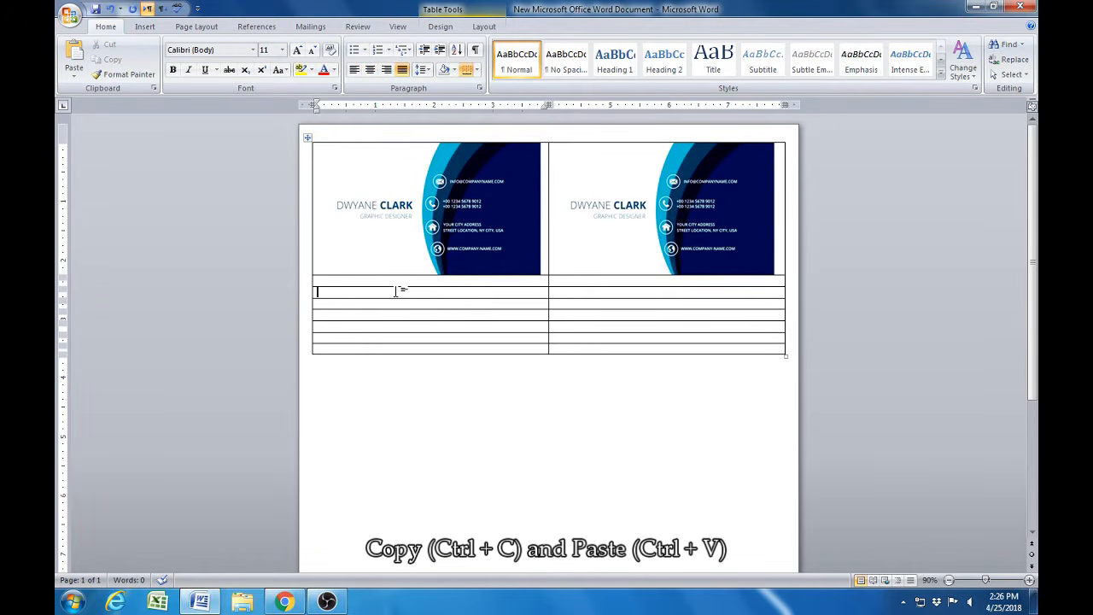
{"action": "key", "text": "ctrl+v"}
{"action": "left_click", "coordinate": [620, 332]}
{"action": "key", "text": "ctrl+v"}
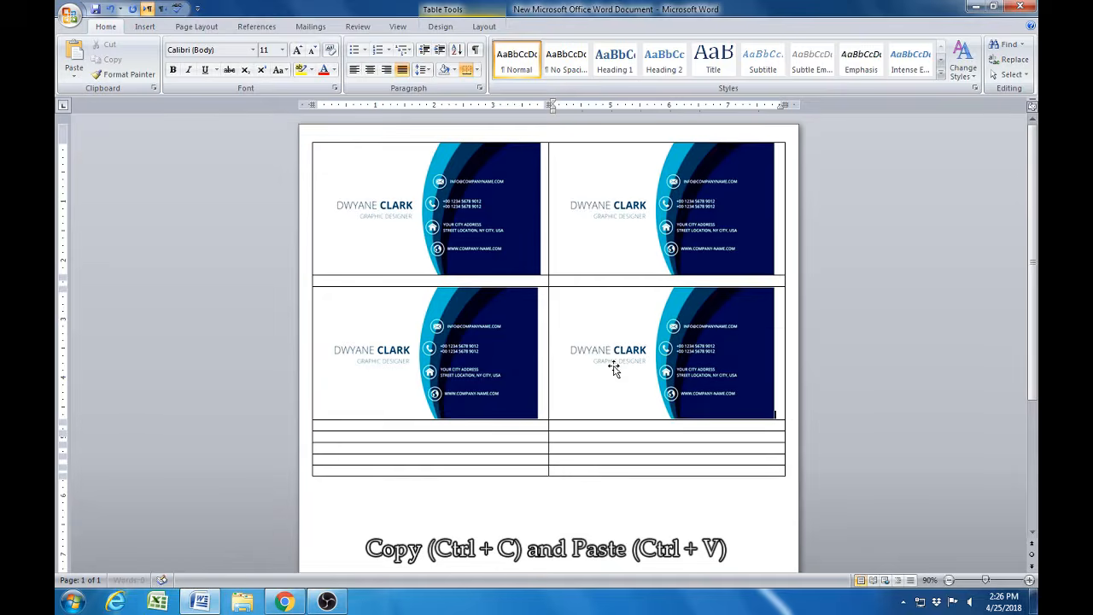
{"action": "scroll", "coordinate": [613, 367], "scroll_direction": "down", "scroll_amount": 2}
{"action": "left_click", "coordinate": [442, 351]}
{"action": "key", "text": "ctrl+v"}
{"action": "left_click", "coordinate": [650, 393]}
{"action": "key", "text": "ctrl+v"}
{"action": "scroll", "coordinate": [643, 429], "scroll_direction": "down", "scroll_amount": 3}
{"action": "left_click", "coordinate": [414, 381]}
{"action": "key", "text": "ctrl+v"}
{"action": "left_click", "coordinate": [636, 430]}
{"action": "key", "text": "ctrl+v"}
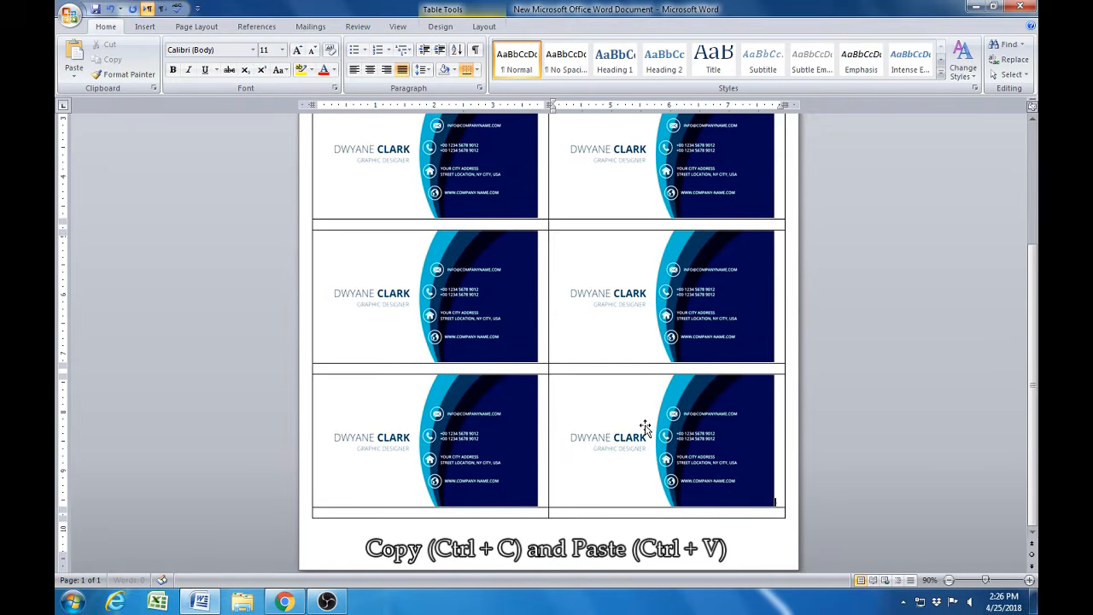
- Centre each of the remaining seven card pictures in its table cell
{"action": "left_click", "coordinate": [671, 453]}
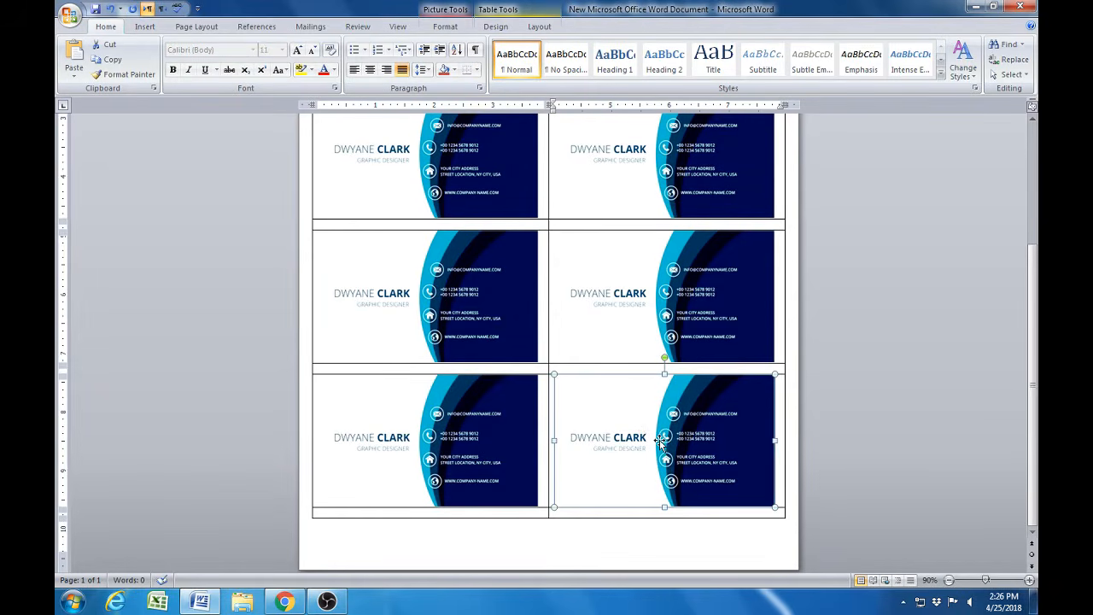
{"action": "scroll", "coordinate": [660, 439], "scroll_direction": "up", "scroll_amount": 5}
{"action": "left_click", "coordinate": [652, 212]}
{"action": "left_click", "coordinate": [370, 69]}
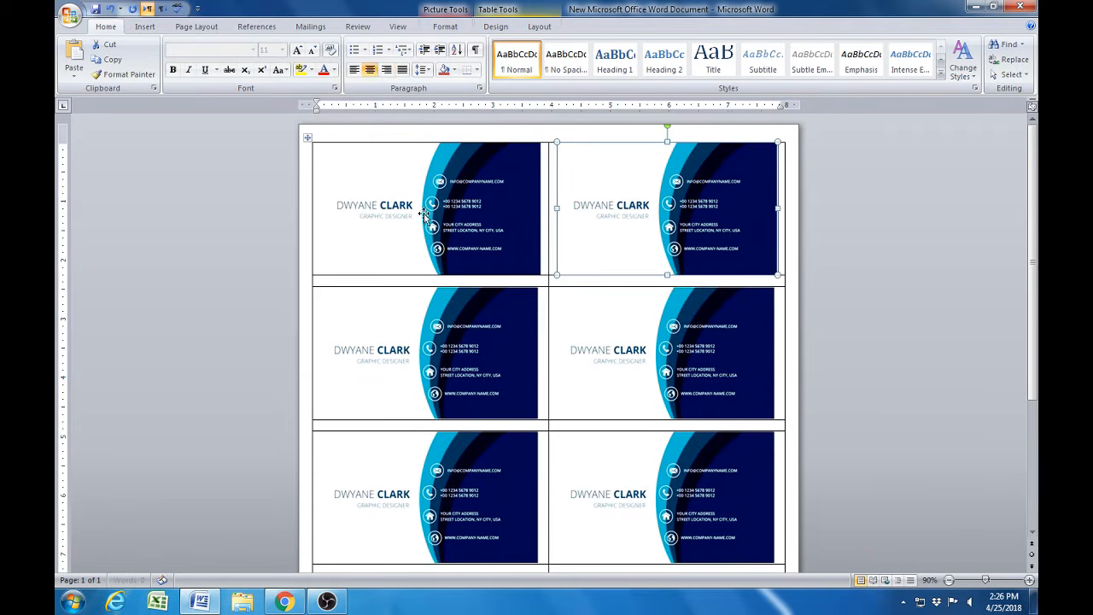
{"action": "left_click", "coordinate": [398, 327]}
{"action": "left_click", "coordinate": [370, 69]}
{"action": "left_click", "coordinate": [667, 345]}
{"action": "left_click", "coordinate": [370, 70]}
{"action": "scroll", "coordinate": [524, 383], "scroll_direction": "down", "scroll_amount": 3}
{"action": "left_click", "coordinate": [464, 360]}
{"action": "left_click", "coordinate": [370, 69]}
{"action": "left_click", "coordinate": [613, 338]}
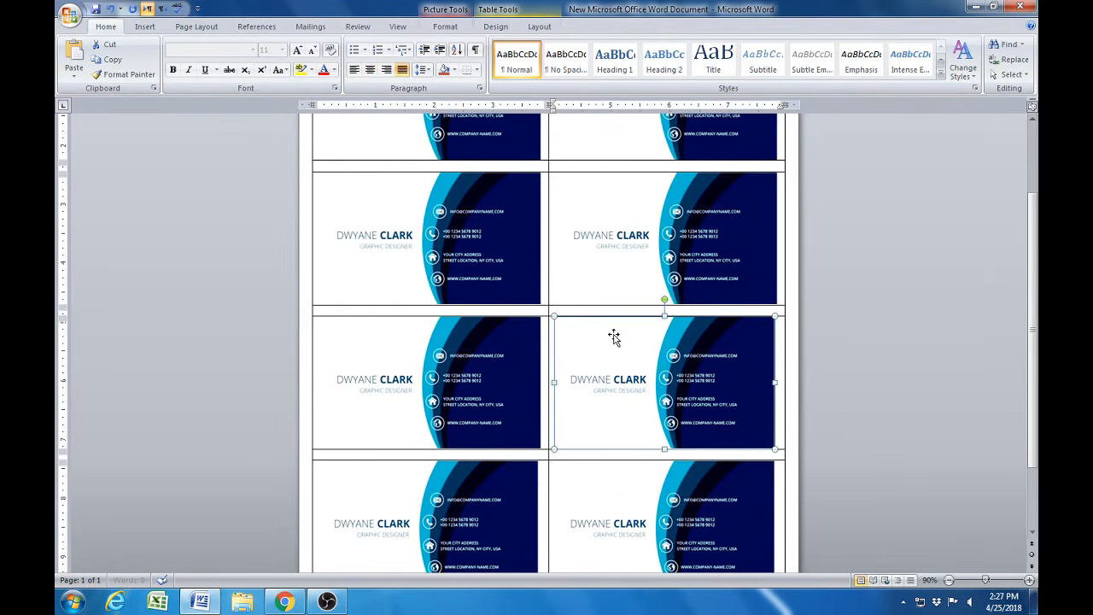
{"action": "left_click", "coordinate": [370, 69]}
{"action": "left_click", "coordinate": [459, 518]}
{"action": "left_click", "coordinate": [370, 69]}
{"action": "left_click", "coordinate": [620, 476]}
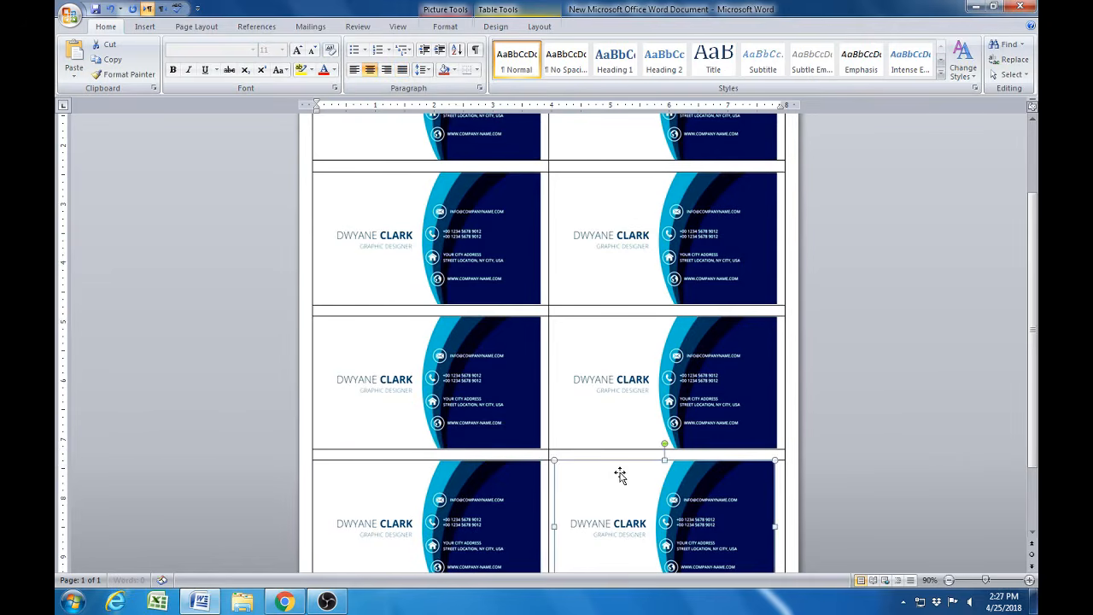
{"action": "left_click", "coordinate": [370, 69]}
{"action": "scroll", "coordinate": [586, 434], "scroll_direction": "down", "scroll_amount": 3}
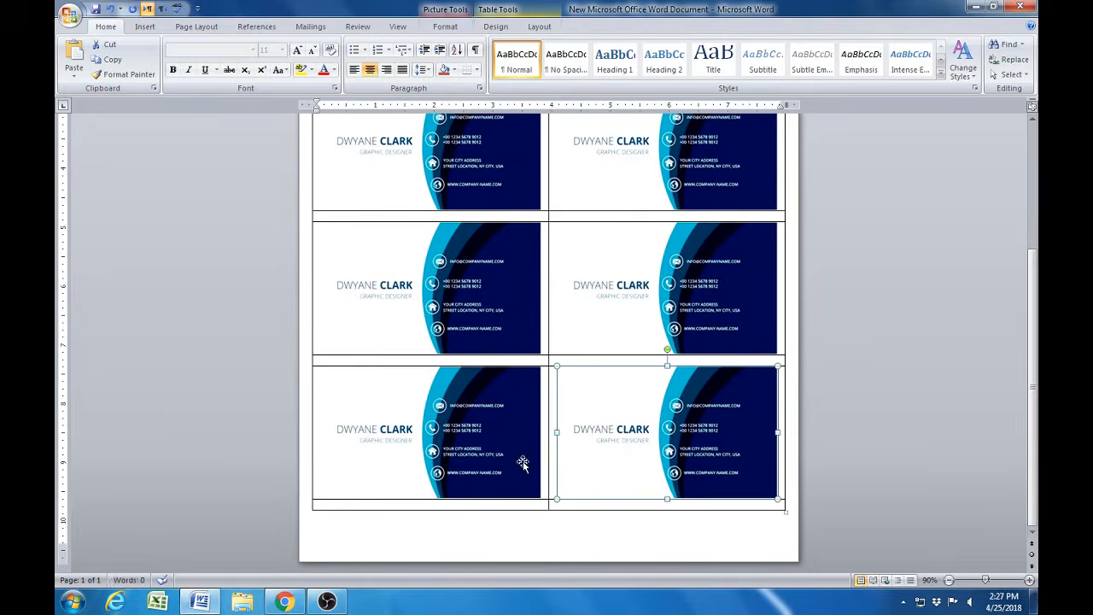
{"action": "scroll", "coordinate": [522, 464], "scroll_direction": "up", "scroll_amount": 2}
{"action": "scroll", "coordinate": [418, 457], "scroll_direction": "down", "scroll_amount": 2}
- Insert a page break below the card table to start a second page
{"action": "left_click", "coordinate": [350, 535]}
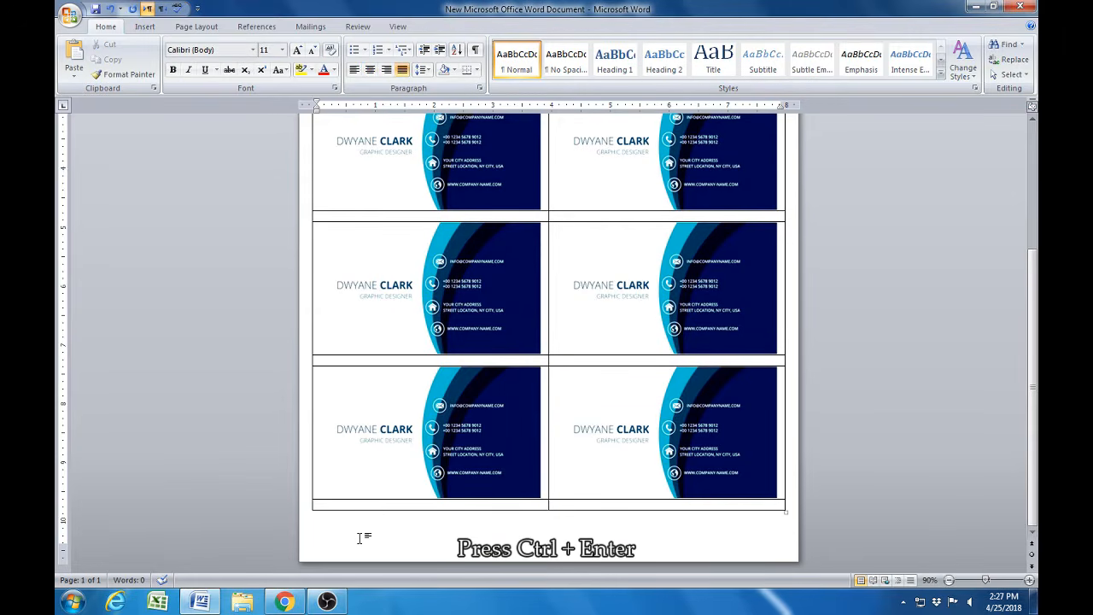
{"action": "key", "text": "ctrl+Return"}
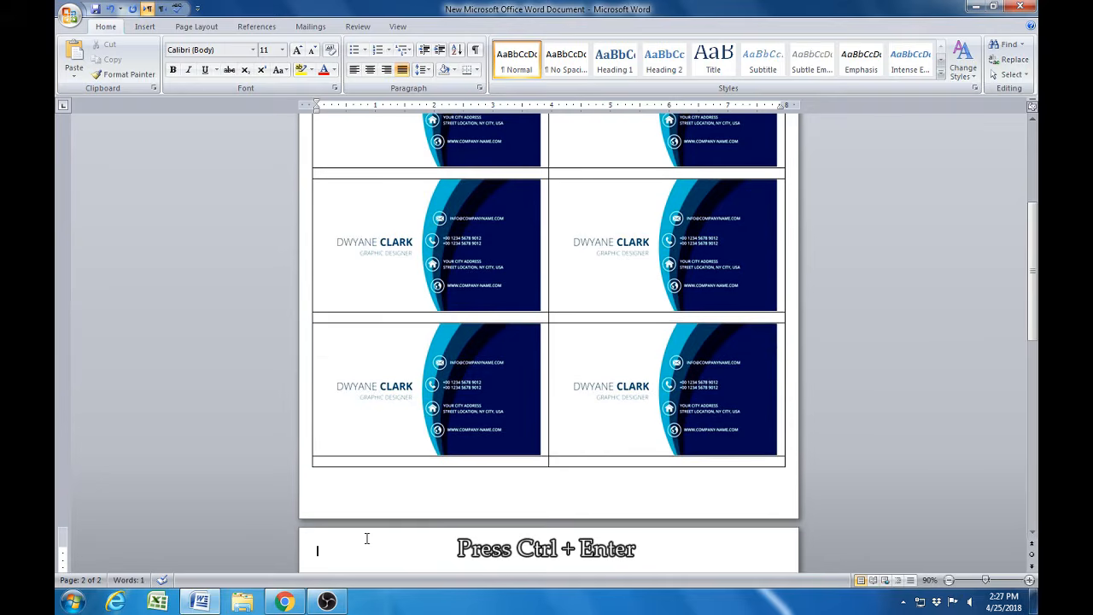
{"action": "scroll", "coordinate": [366, 537], "scroll_direction": "down", "scroll_amount": 5}
{"action": "key", "text": "ctrl+v"}
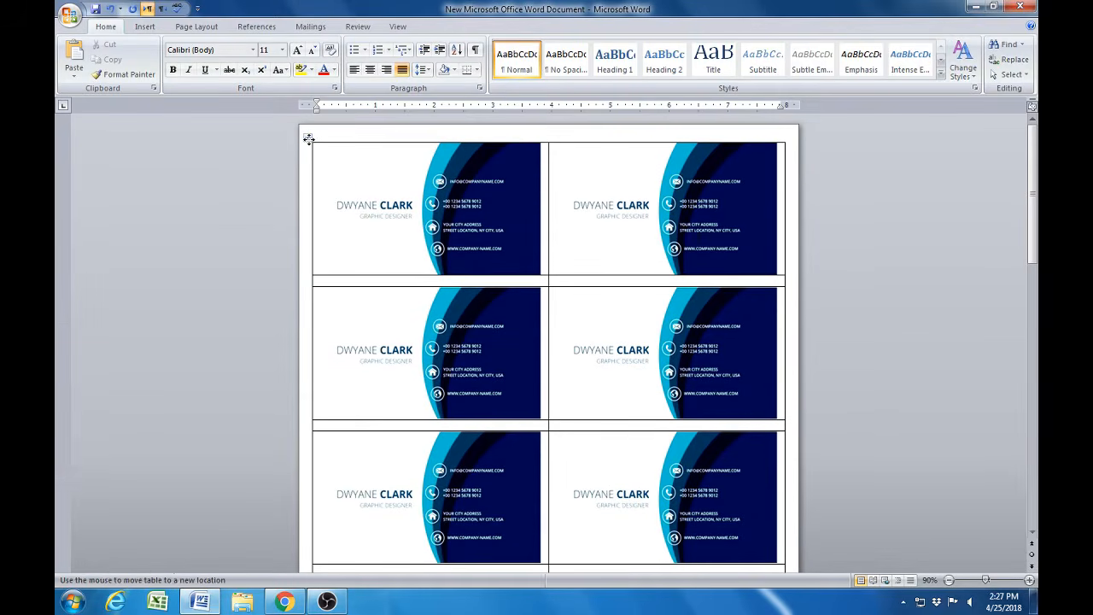
- Copy the whole card-front table from the first page and paste it onto the empty second page
{"action": "left_click", "coordinate": [308, 138]}
{"action": "right_click", "coordinate": [308, 139]}
{"action": "left_click", "coordinate": [360, 163]}
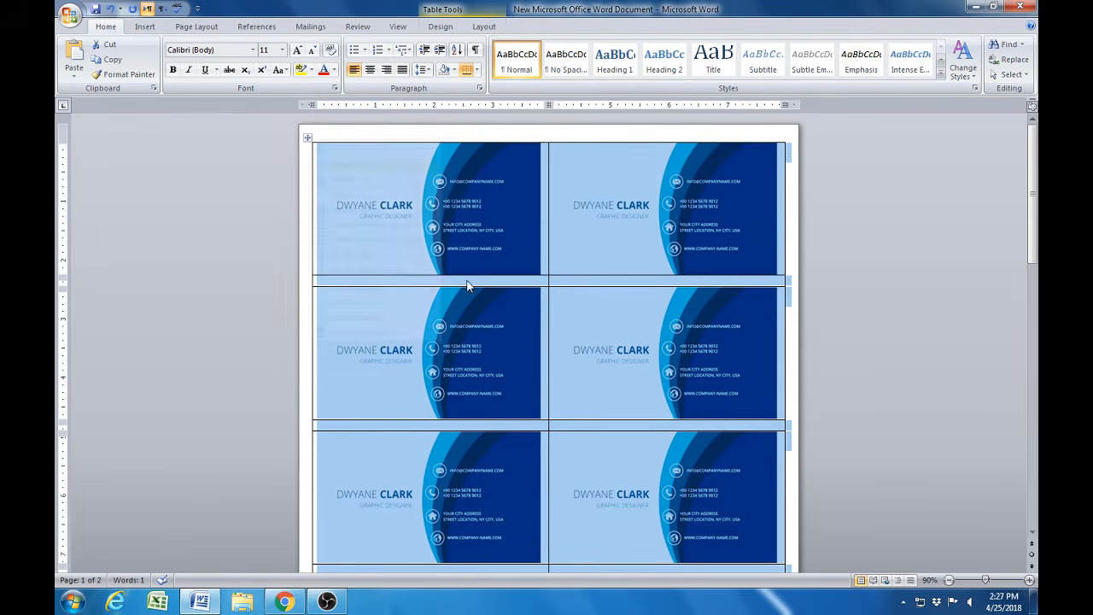
{"action": "scroll", "coordinate": [497, 328], "scroll_direction": "down", "scroll_amount": 5}
{"action": "scroll", "coordinate": [497, 329], "scroll_direction": "down", "scroll_amount": 6}
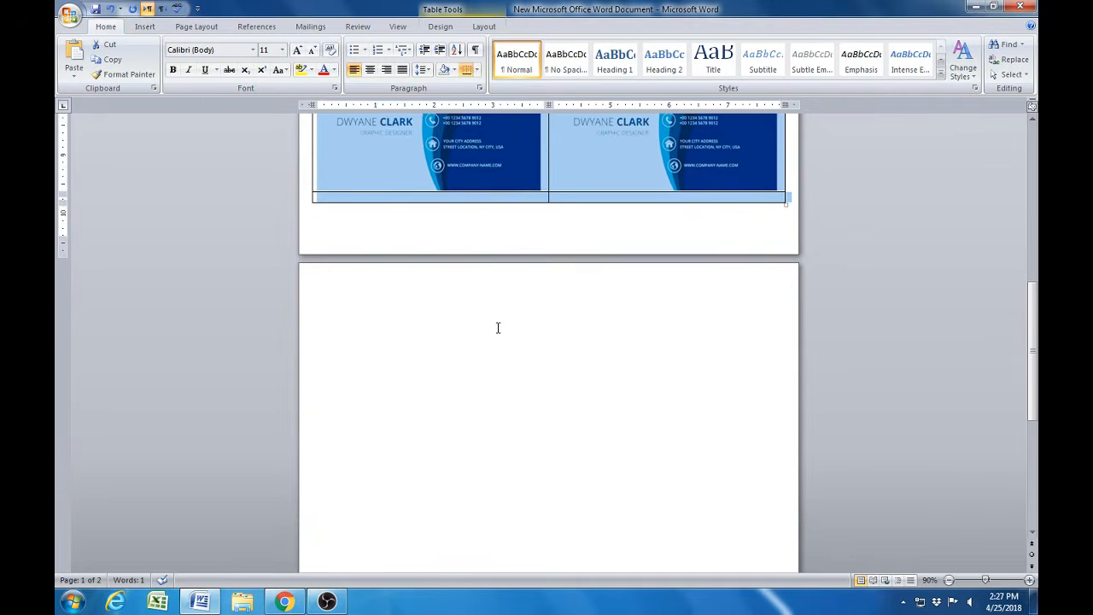
{"action": "left_click", "coordinate": [363, 211]}
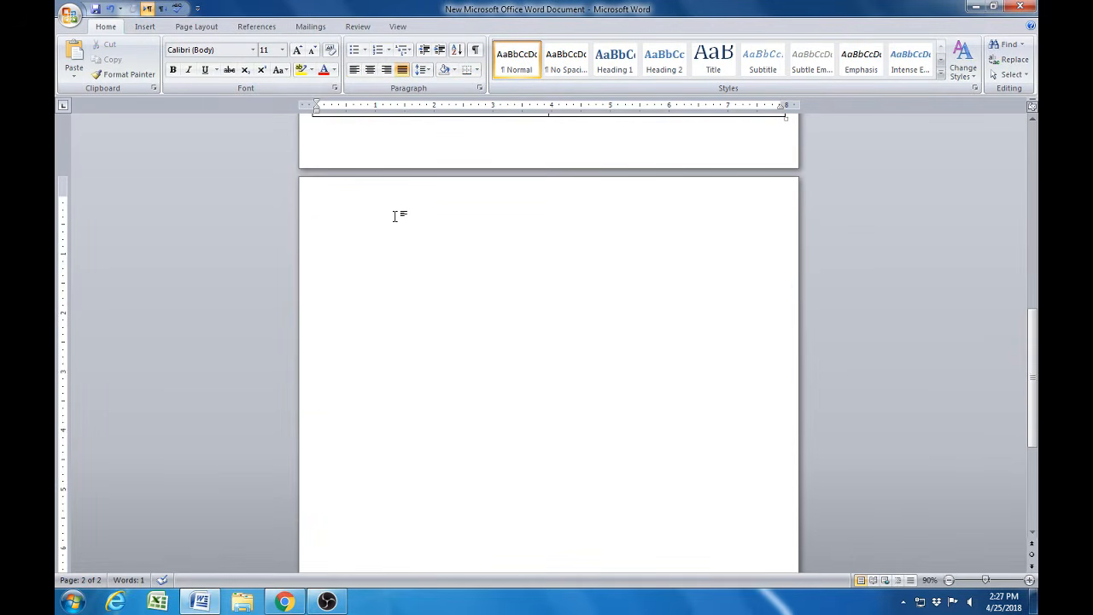
{"action": "key", "text": "ctrl+v"}
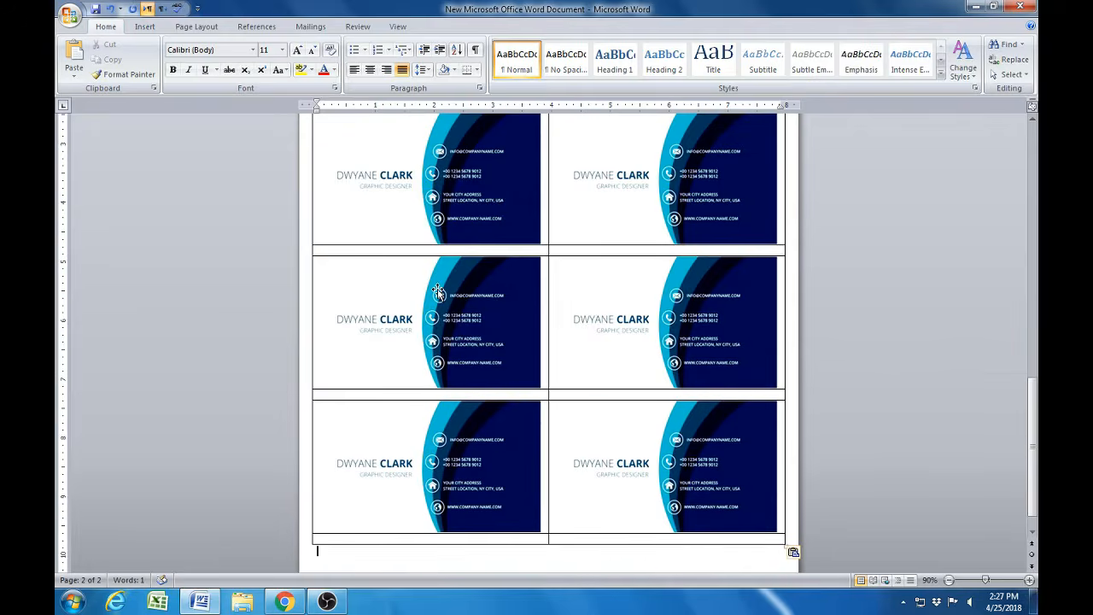
- Copy the "back size" picture from the desktop and paste it over the first card picture in the second page's table
{"action": "scroll", "coordinate": [438, 288], "scroll_direction": "up", "scroll_amount": 1}
{"action": "scroll", "coordinate": [437, 289], "scroll_direction": "up", "scroll_amount": 3}
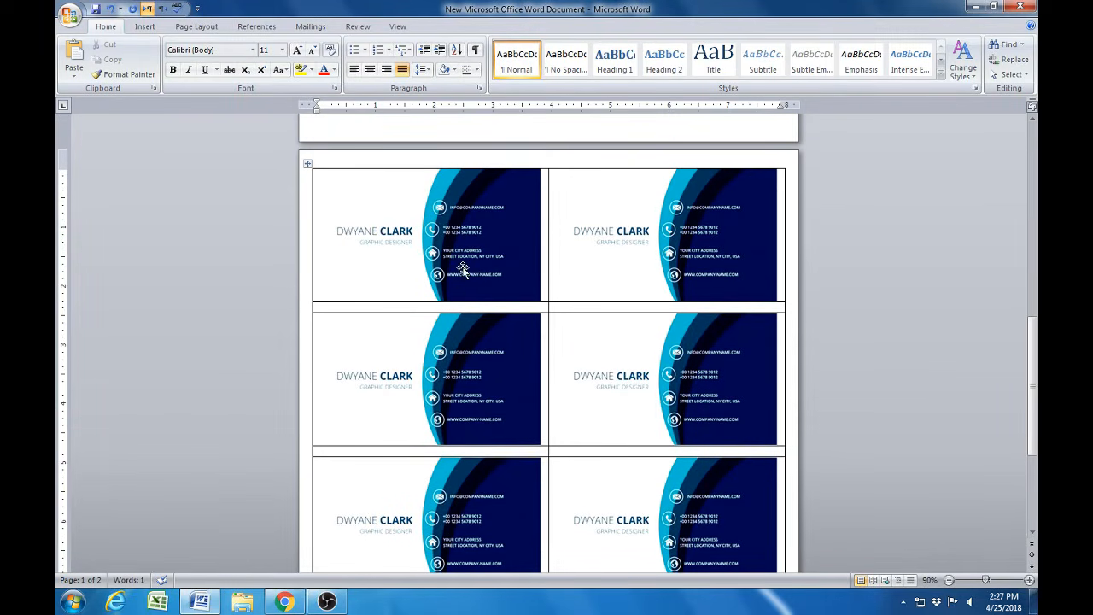
{"action": "key", "text": "super"}
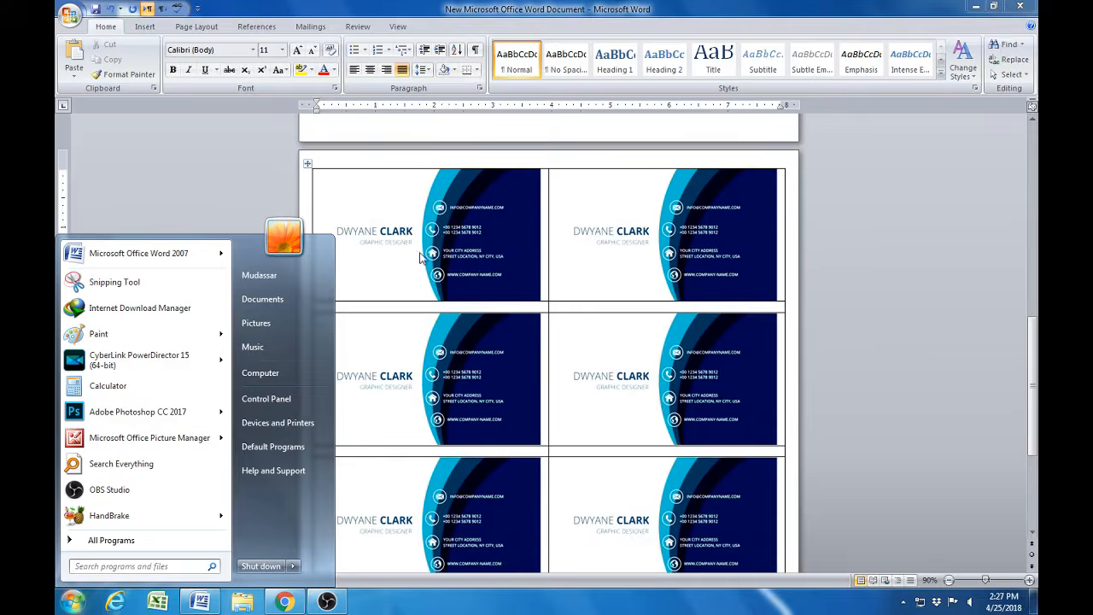
{"action": "key", "text": "Escape"}
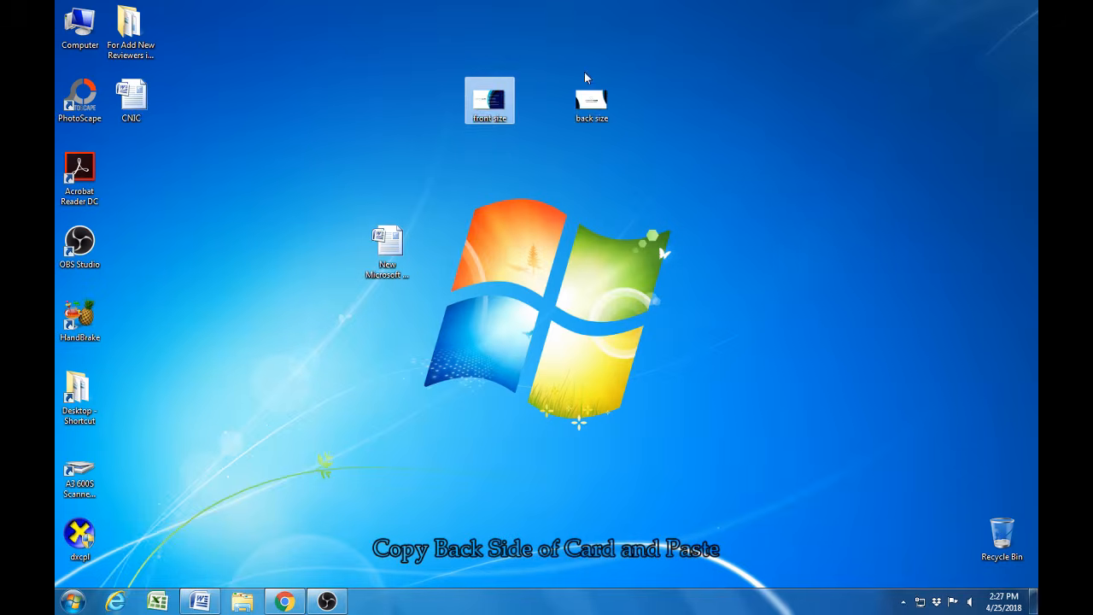
{"action": "left_click", "coordinate": [587, 116]}
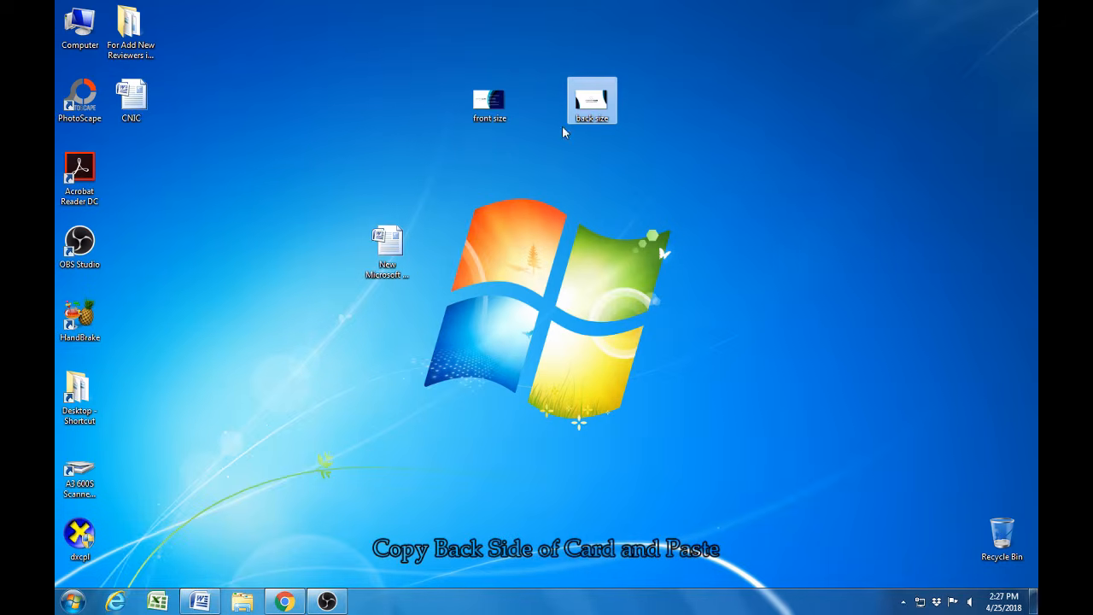
{"action": "left_click", "coordinate": [200, 601]}
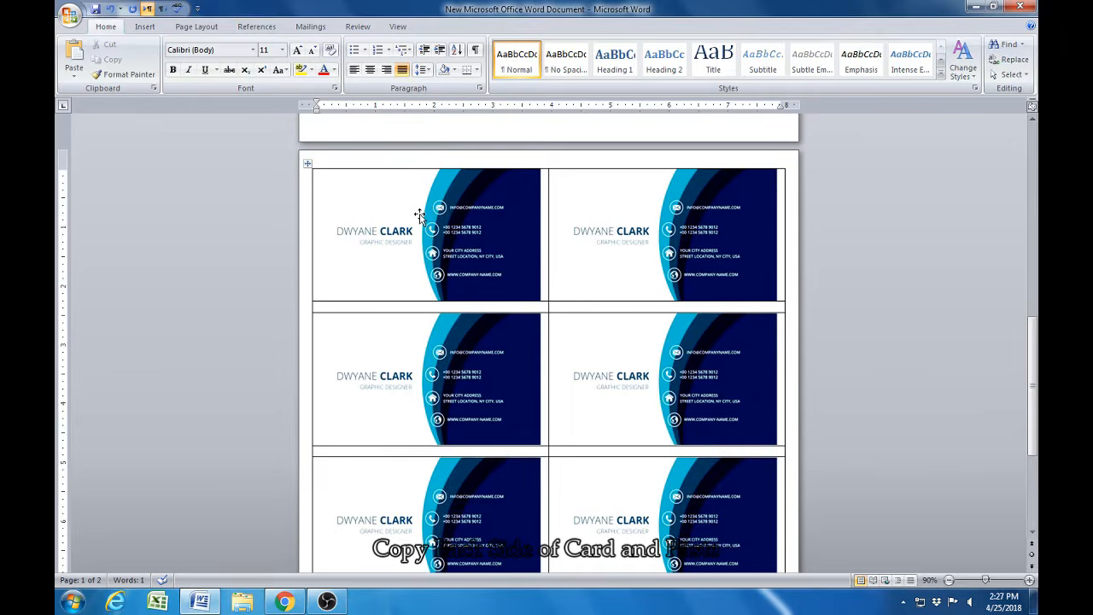
{"action": "left_click", "coordinate": [419, 209]}
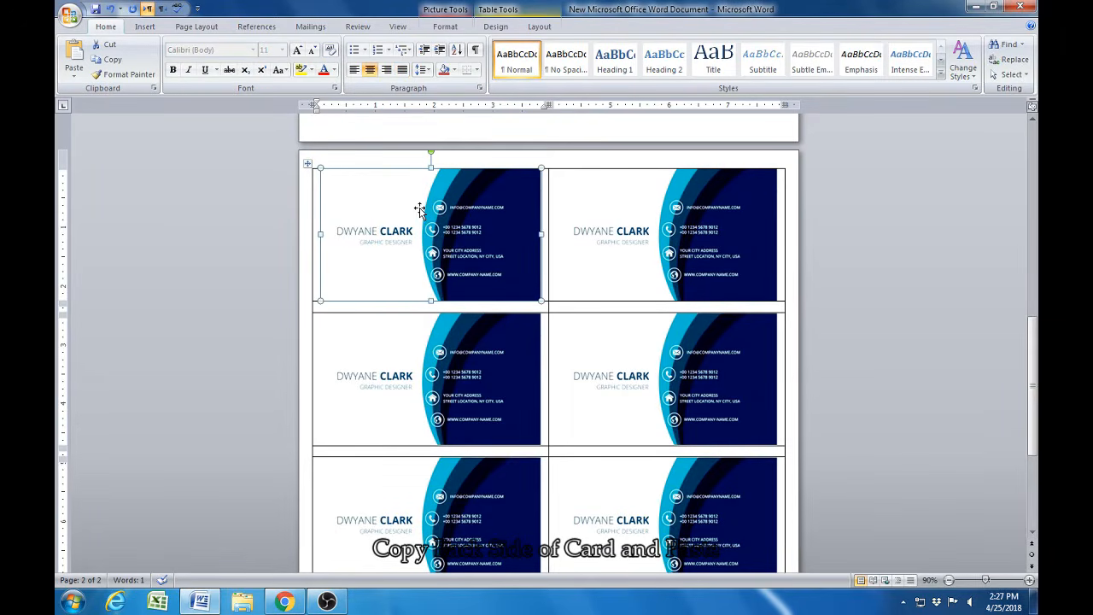
{"action": "right_click", "coordinate": [419, 209]}
{"action": "left_click", "coordinate": [452, 246]}
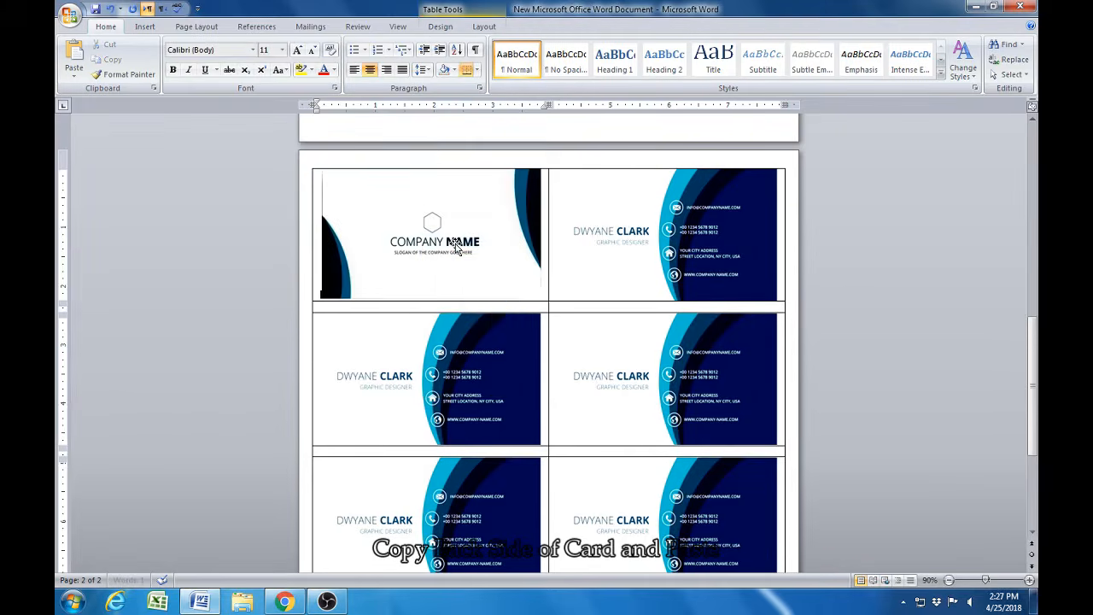
- Turn off the aspect ratio lock and the scaling relative to original picture size for the pasted card-back picture
{"action": "left_click", "coordinate": [453, 220]}
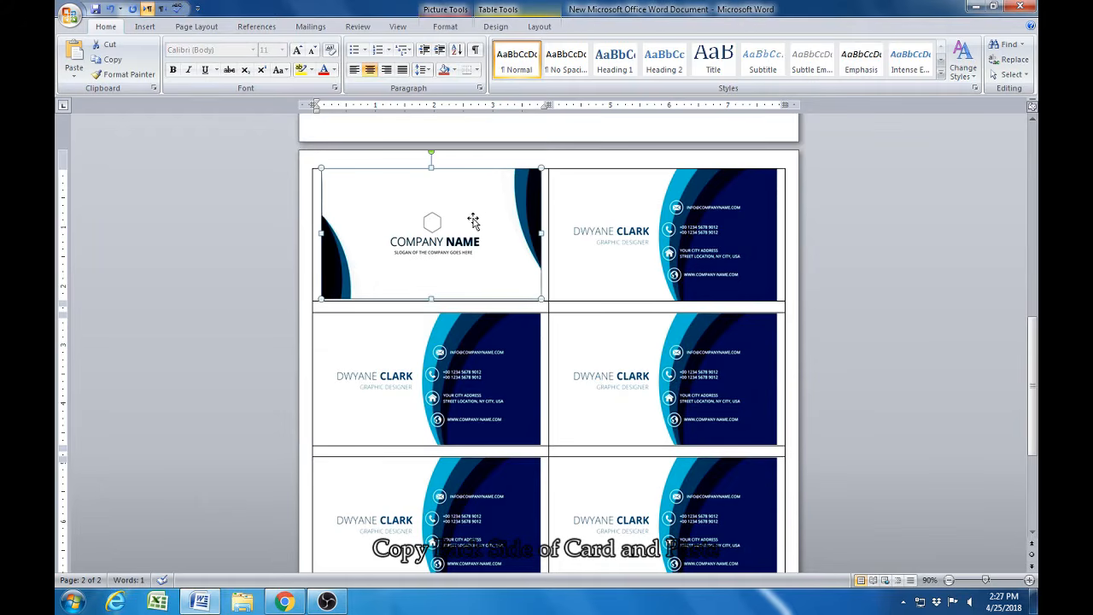
{"action": "left_click", "coordinate": [445, 26]}
{"action": "left_click", "coordinate": [1008, 88]}
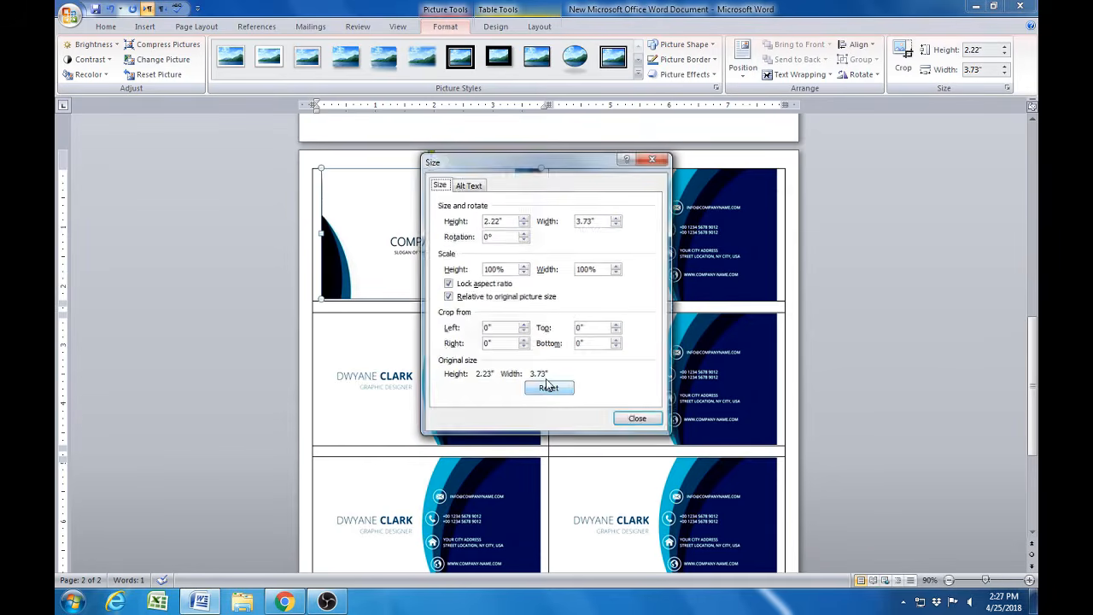
{"action": "left_click", "coordinate": [468, 299]}
{"action": "left_click", "coordinate": [465, 283]}
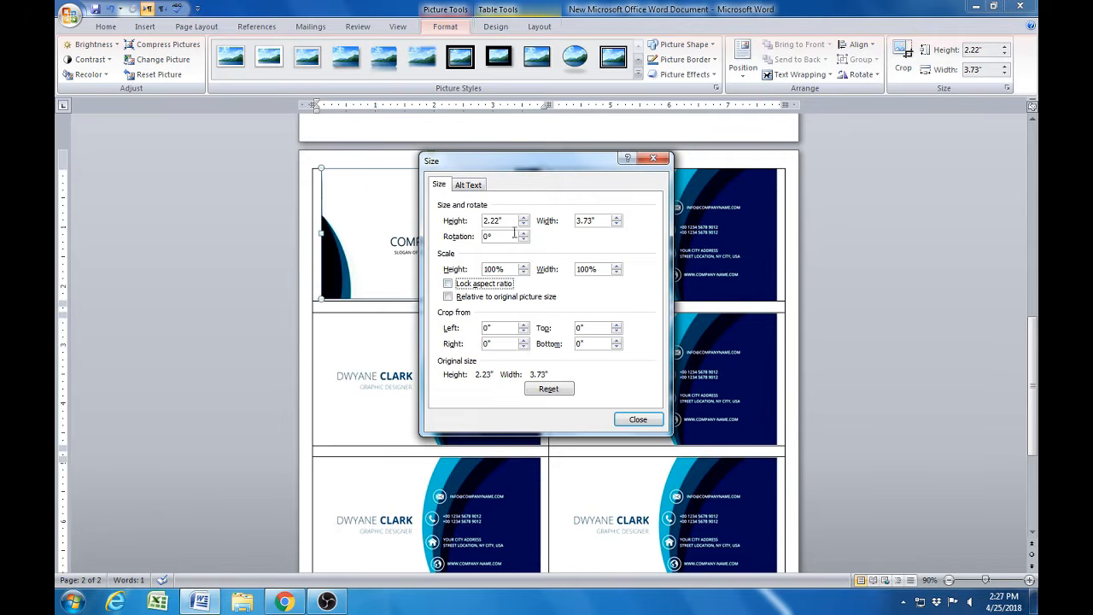
- Set the card-back picture's height to 2.26" and its width to 3.75"
{"action": "double_click", "coordinate": [505, 220]}
{"action": "type", "text": "2.25"}
{"action": "key", "text": "Tab"}
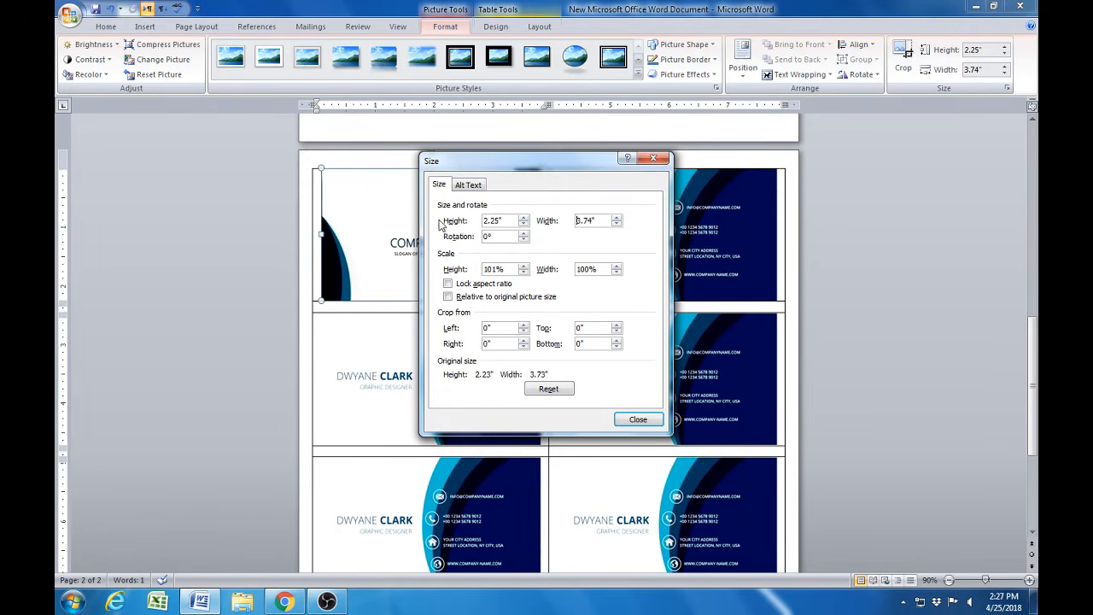
{"action": "double_click", "coordinate": [597, 221]}
{"action": "type", "text": "3"}
{"action": "left_click", "coordinate": [638, 419]}
- Copy the resized card-back picture over the second card of the first row and both cards of the third row
{"action": "right_click", "coordinate": [430, 214]}
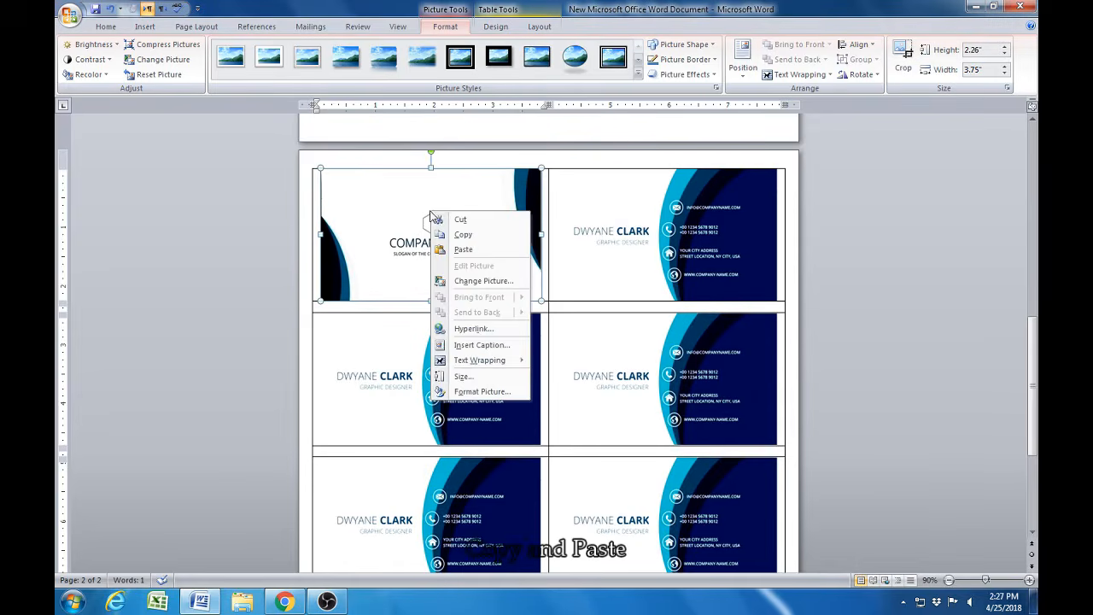
{"action": "left_click", "coordinate": [452, 234]}
{"action": "left_click", "coordinate": [647, 222]}
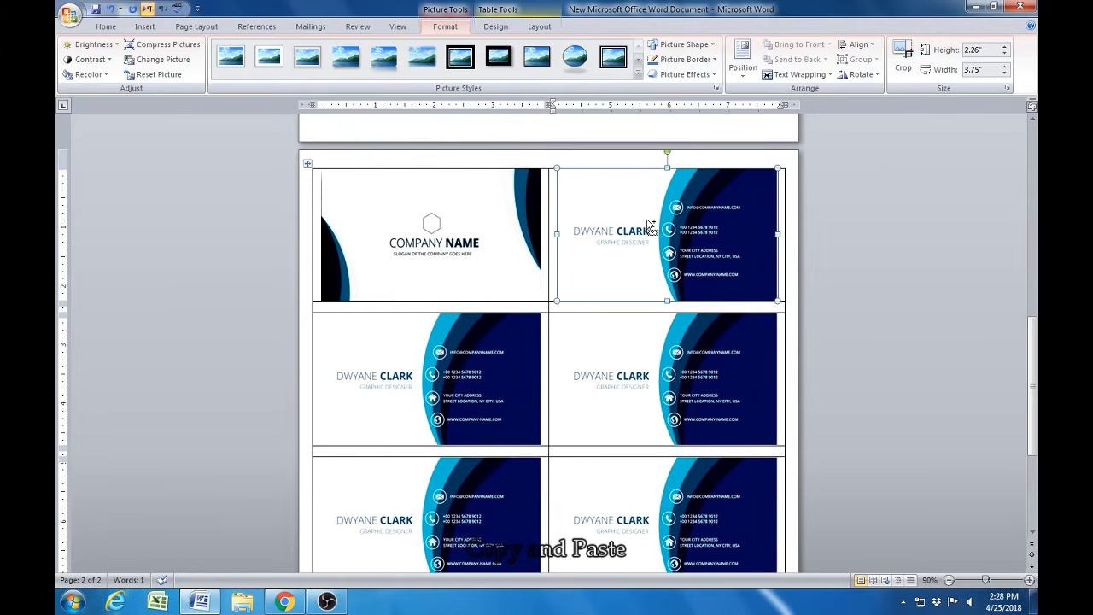
{"action": "key", "text": "ctrl+v"}
{"action": "left_click", "coordinate": [421, 373]}
{"action": "key", "text": "ctrl+v"}
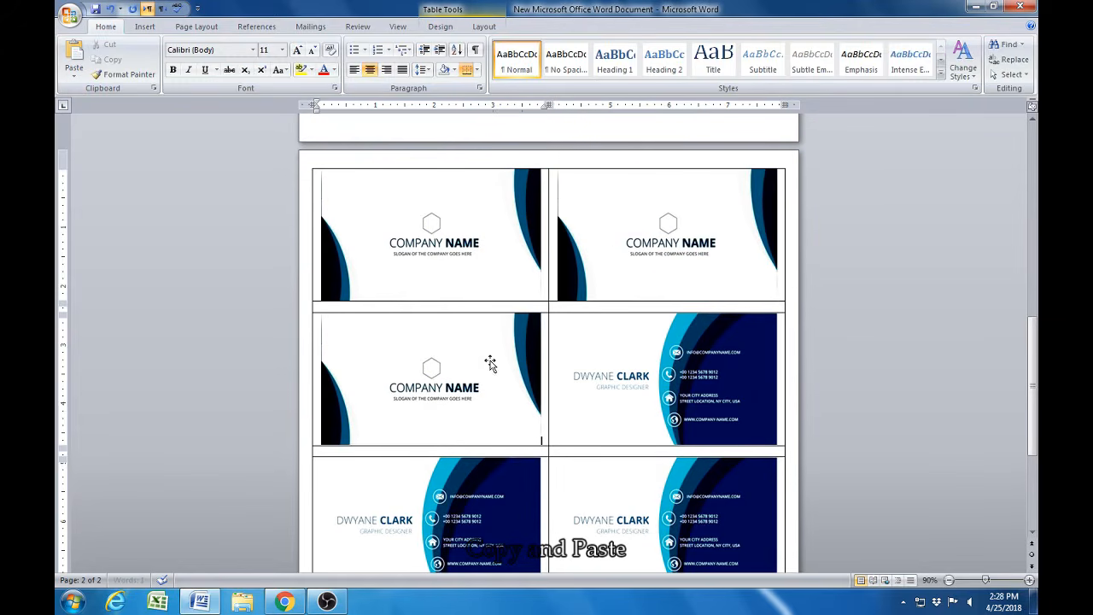
{"action": "left_click", "coordinate": [632, 366]}
{"action": "key", "text": "ctrl+v"}
- Paste the card-back picture over both front pictures in the fifth and seventh rows of the second page's table
{"action": "scroll", "coordinate": [569, 371], "scroll_direction": "down", "scroll_amount": 3}
{"action": "left_click", "coordinate": [451, 383]}
{"action": "key", "text": "ctrl+v"}
{"action": "left_click", "coordinate": [627, 391]}
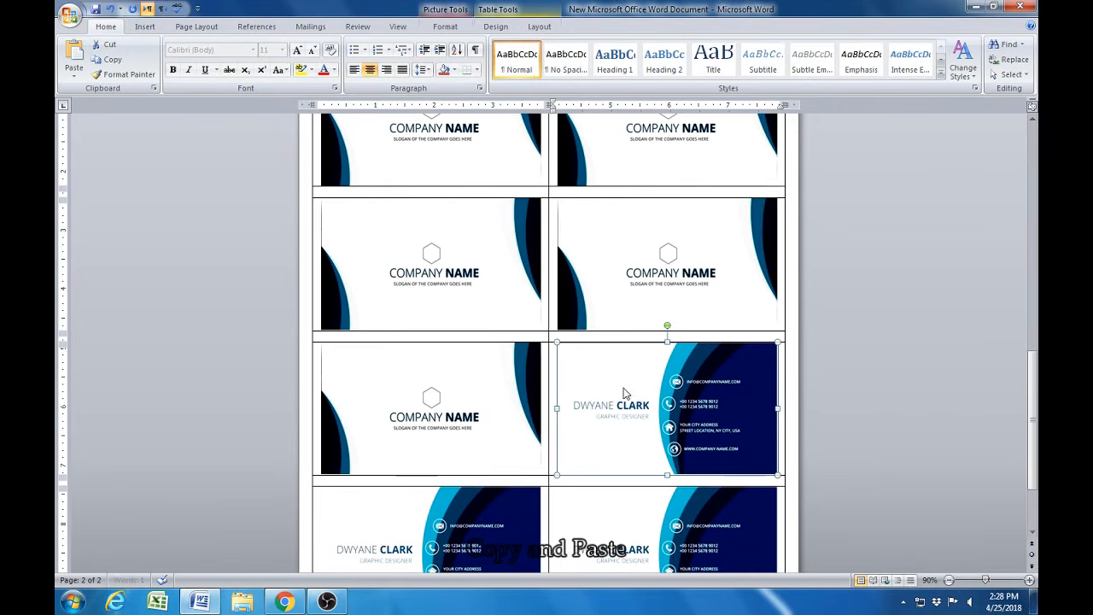
{"action": "key", "text": "ctrl+v"}
{"action": "scroll", "coordinate": [606, 414], "scroll_direction": "down", "scroll_amount": 3}
{"action": "left_click", "coordinate": [449, 420]}
{"action": "key", "text": "ctrl+v"}
{"action": "left_click", "coordinate": [660, 413]}
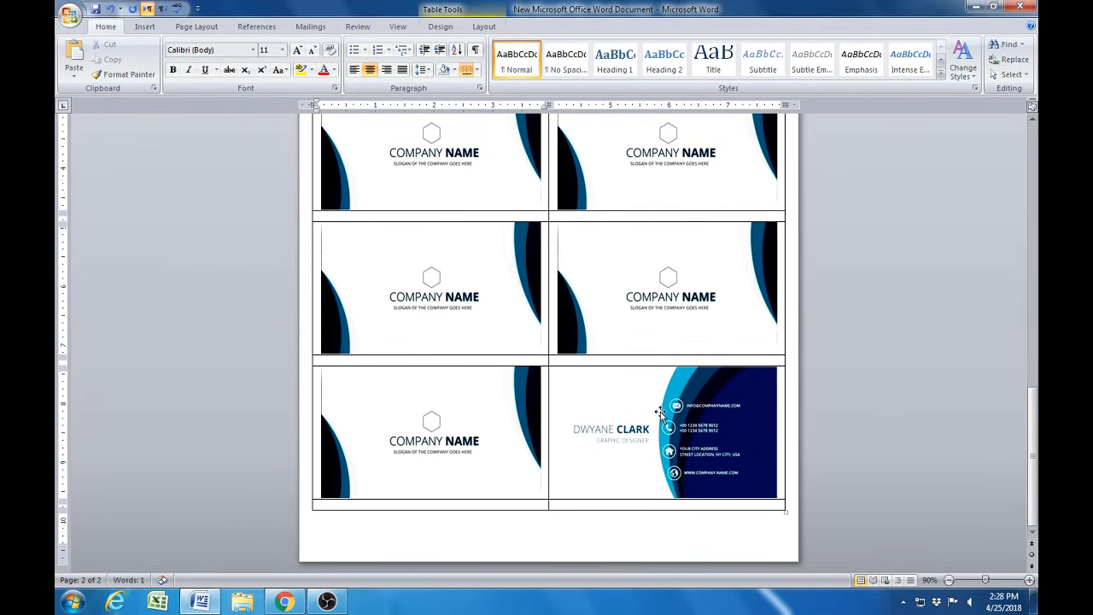
{"action": "key", "text": "ctrl+v"}
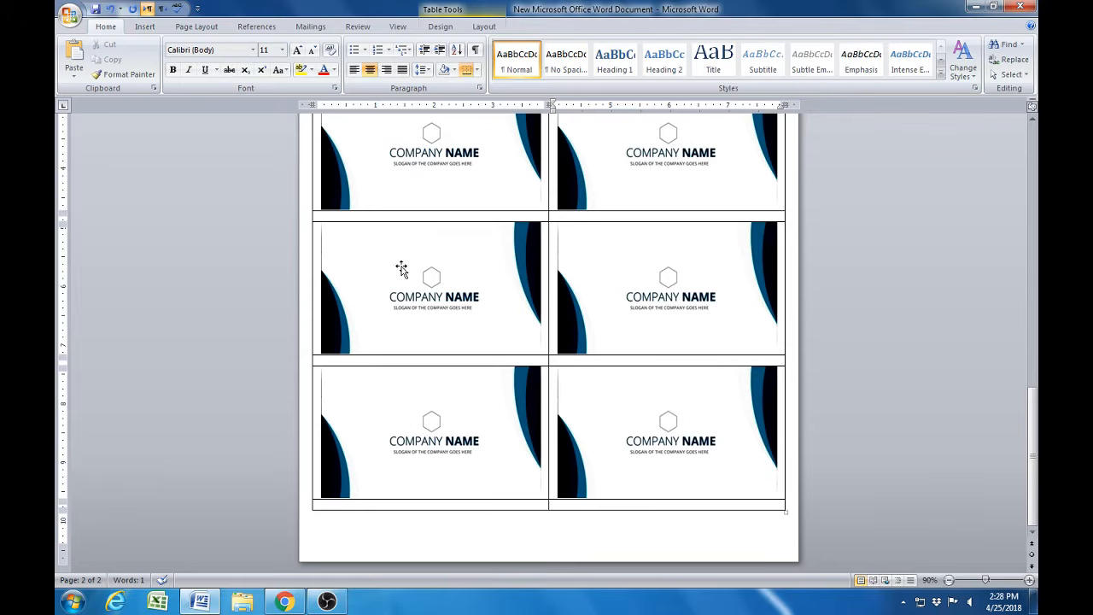
- Review the page of card fronts and the page of card backs, comparing their layout side by side
{"action": "left_click", "coordinate": [428, 278]}
{"action": "scroll", "coordinate": [452, 341], "scroll_direction": "up", "scroll_amount": 7}
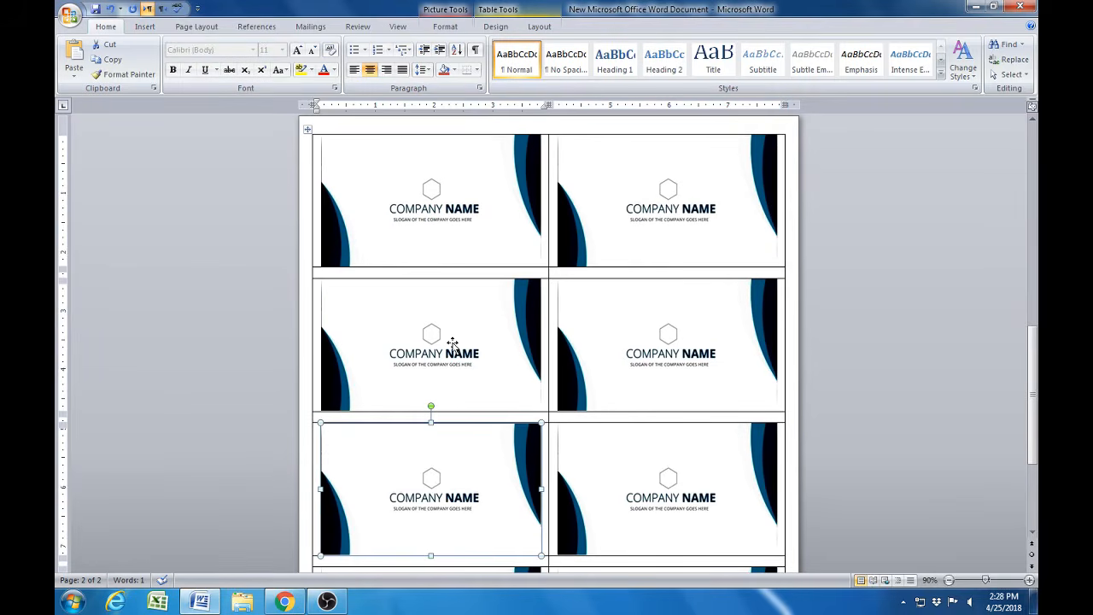
{"action": "scroll", "coordinate": [452, 344], "scroll_direction": "up", "scroll_amount": 12}
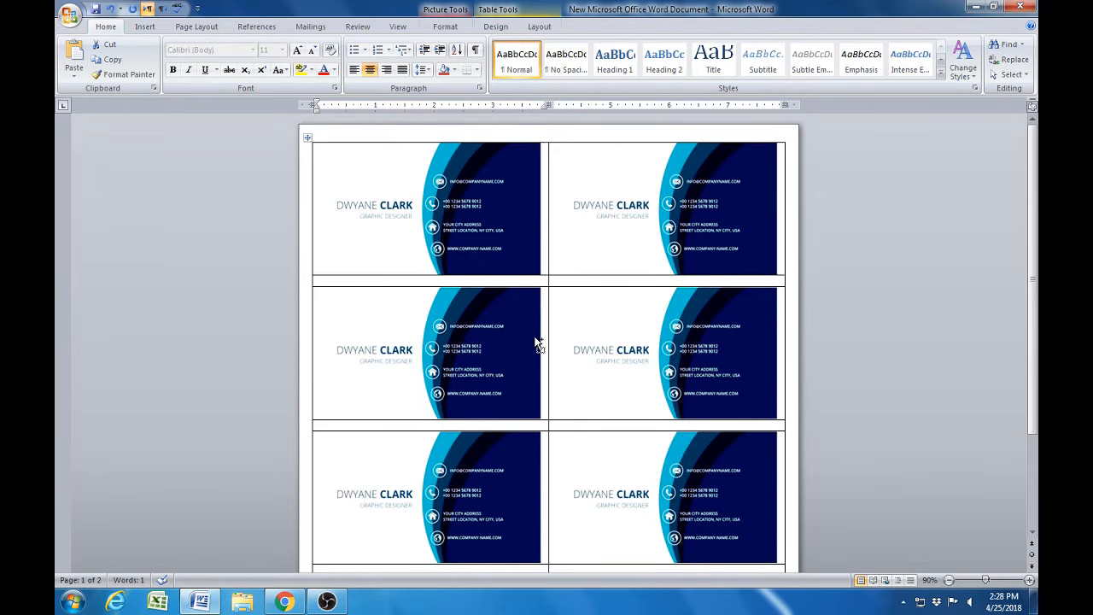
{"action": "scroll", "coordinate": [537, 342], "scroll_direction": "down", "scroll_amount": 2}
{"action": "scroll", "coordinate": [532, 337], "scroll_direction": "down", "scroll_amount": 1}
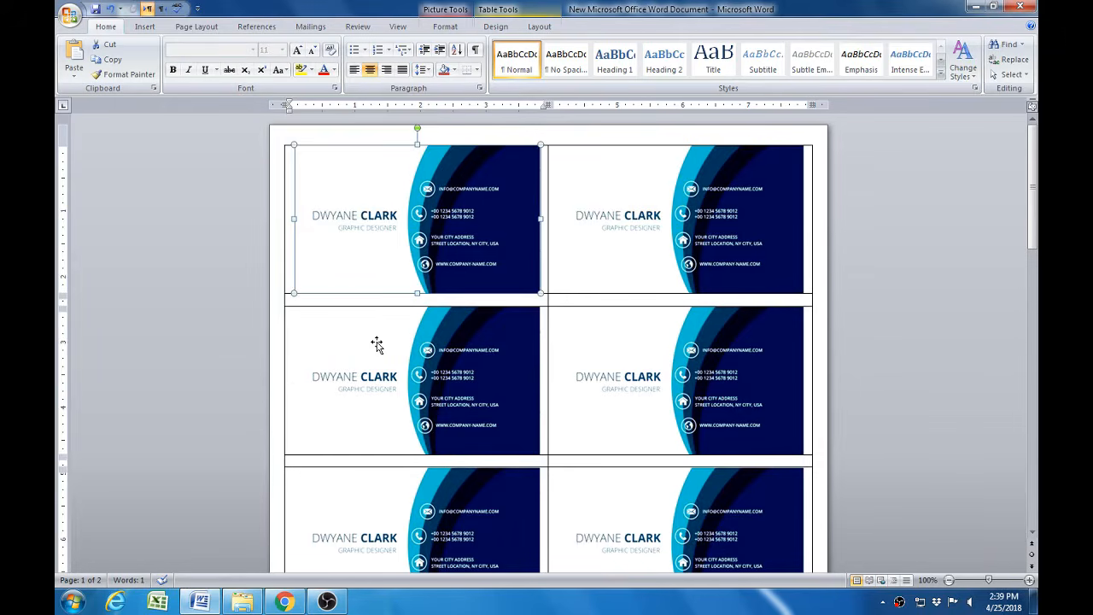
{"action": "left_click", "coordinate": [378, 328]}
{"action": "scroll", "coordinate": [382, 359], "scroll_direction": "down", "scroll_amount": 15}
{"action": "left_click", "coordinate": [350, 263]}
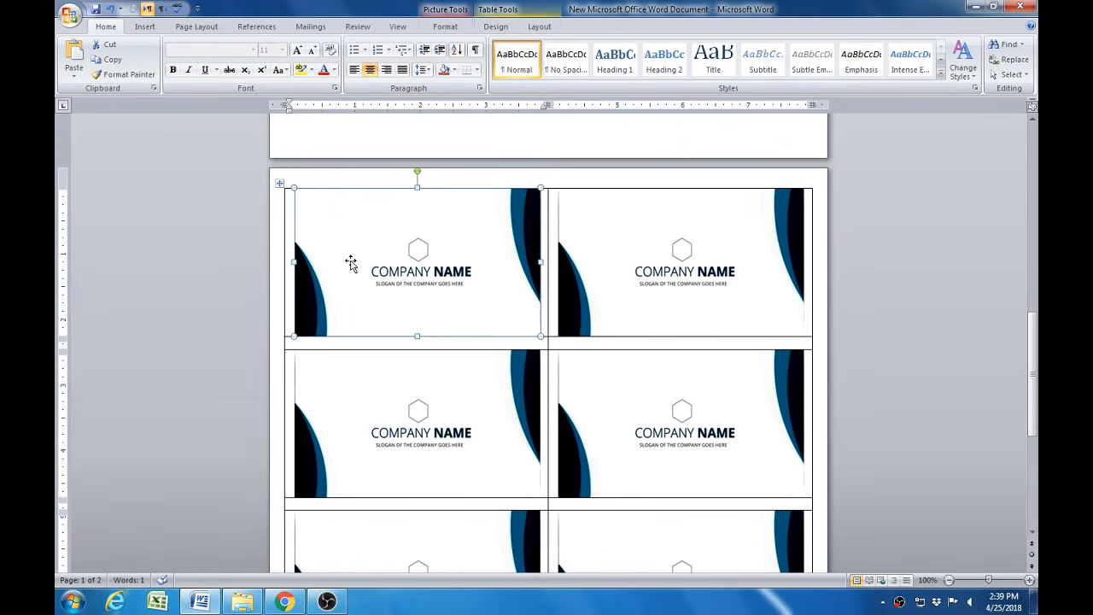
- Remove all borders from the card-back table on the second page by applying the None border setting to the table
{"action": "left_click", "coordinate": [280, 184]}
{"action": "scroll", "coordinate": [361, 346], "scroll_direction": "up", "scroll_amount": 4}
{"action": "scroll", "coordinate": [362, 346], "scroll_direction": "down", "scroll_amount": 4}
{"action": "right_click", "coordinate": [281, 184]}
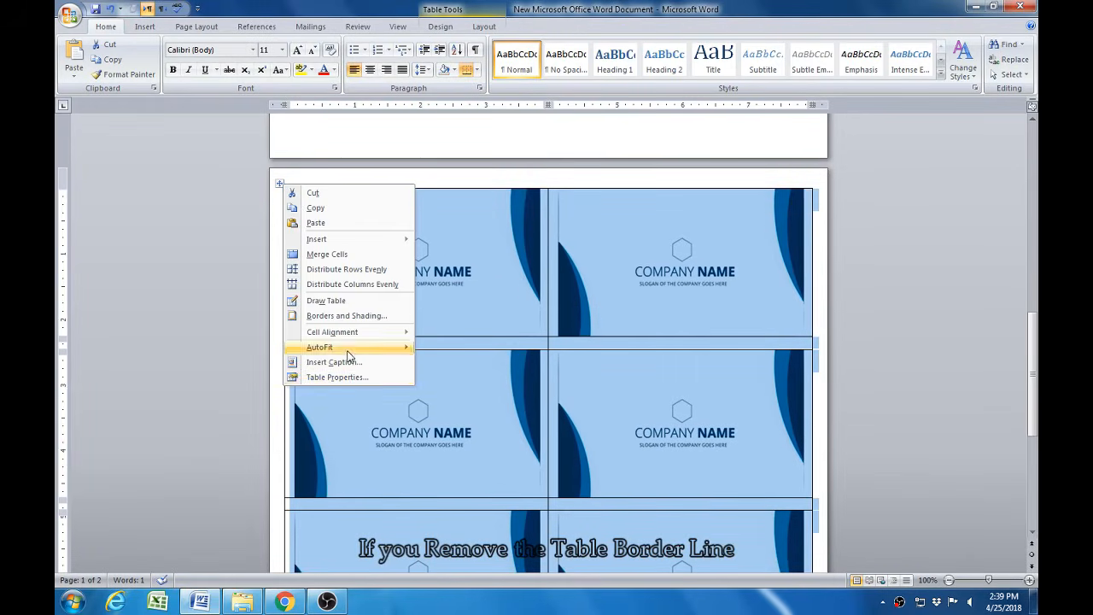
{"action": "left_click", "coordinate": [360, 373]}
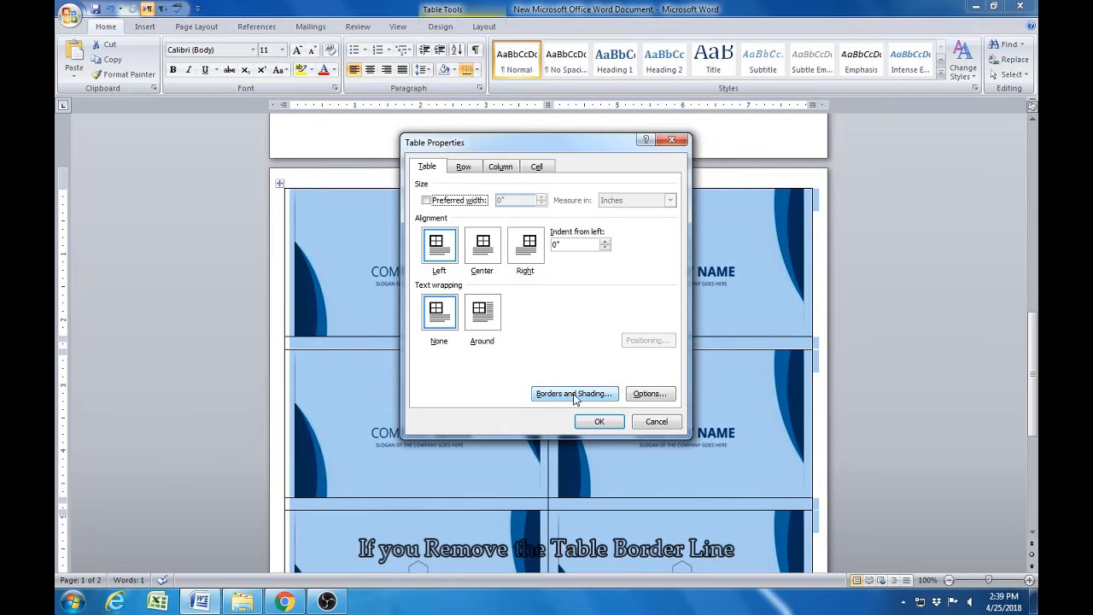
{"action": "left_click", "coordinate": [575, 394]}
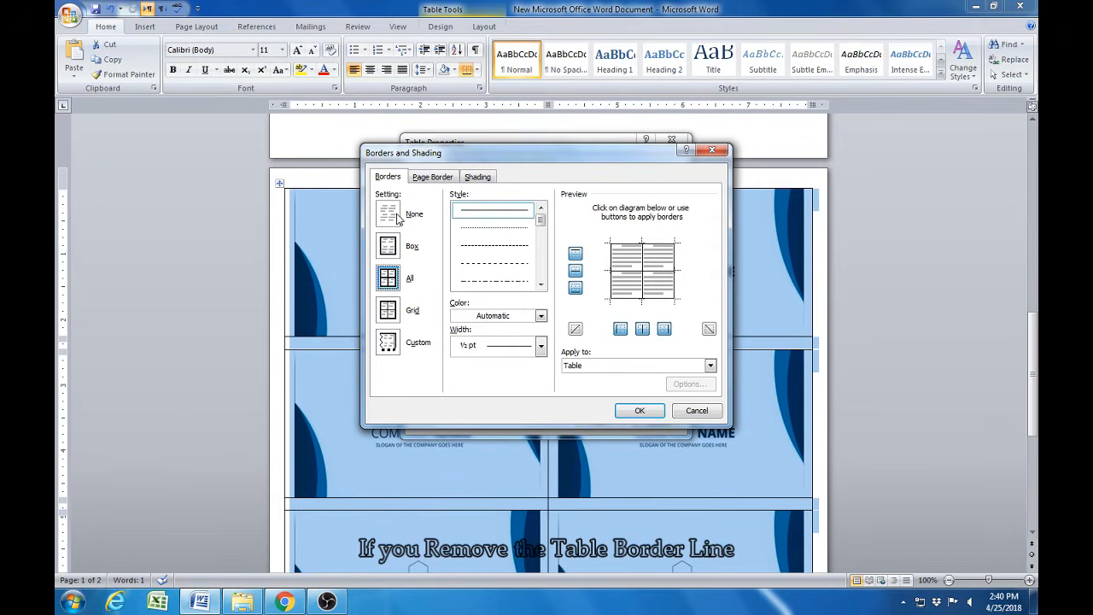
{"action": "left_click", "coordinate": [387, 214]}
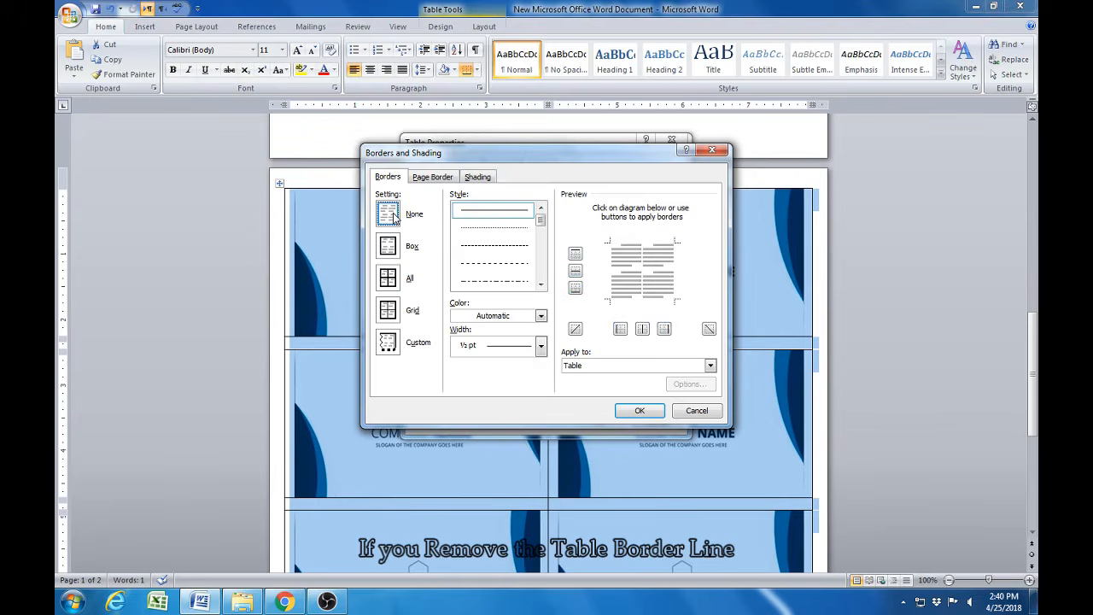
{"action": "left_click", "coordinate": [639, 412]}
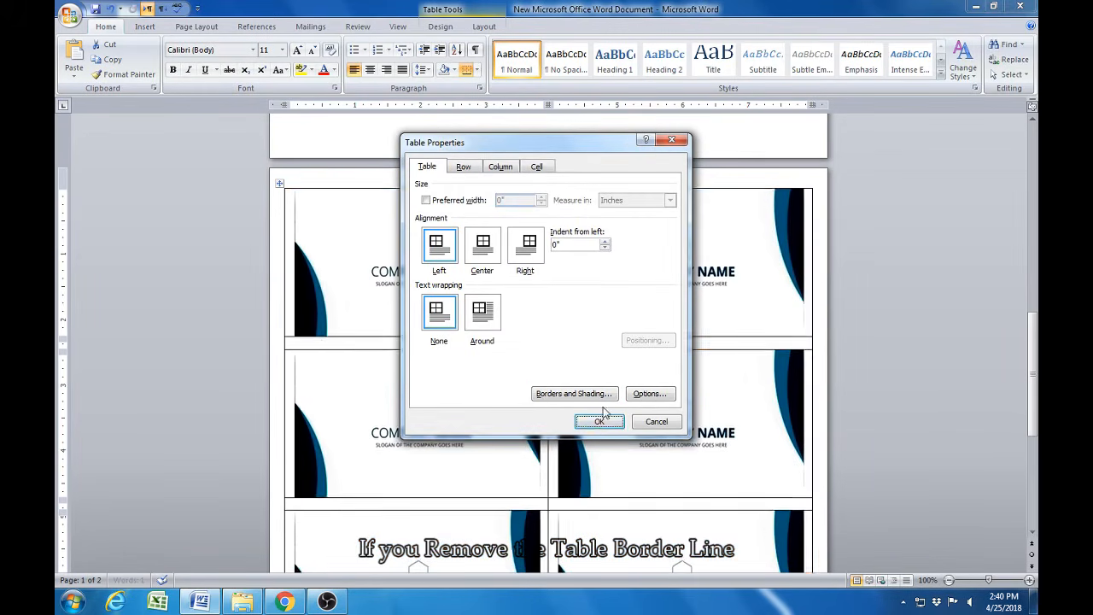
{"action": "left_click", "coordinate": [598, 422]}
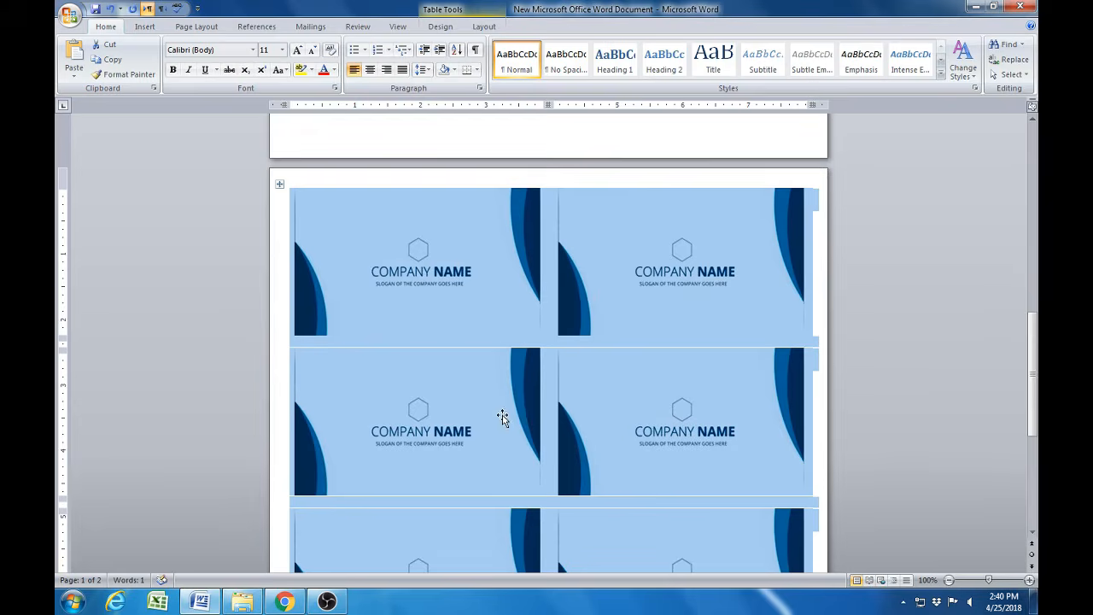
- Remove all borders from the card-front table on the first page by applying the None border setting to the table
{"action": "scroll", "coordinate": [504, 421], "scroll_direction": "up", "scroll_amount": 5}
{"action": "scroll", "coordinate": [504, 421], "scroll_direction": "up", "scroll_amount": 6}
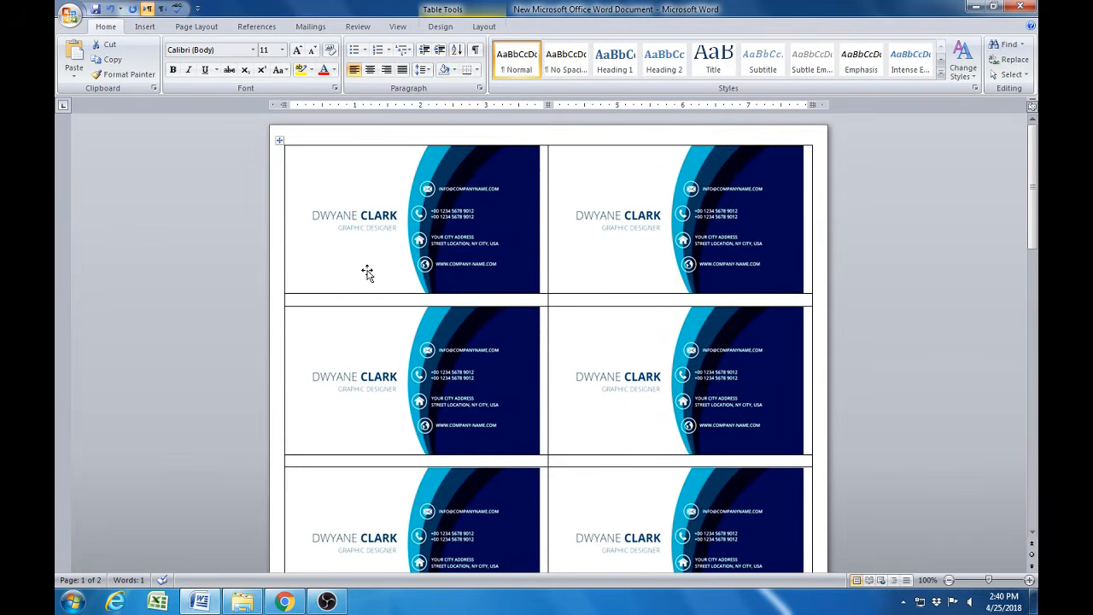
{"action": "left_click", "coordinate": [281, 141]}
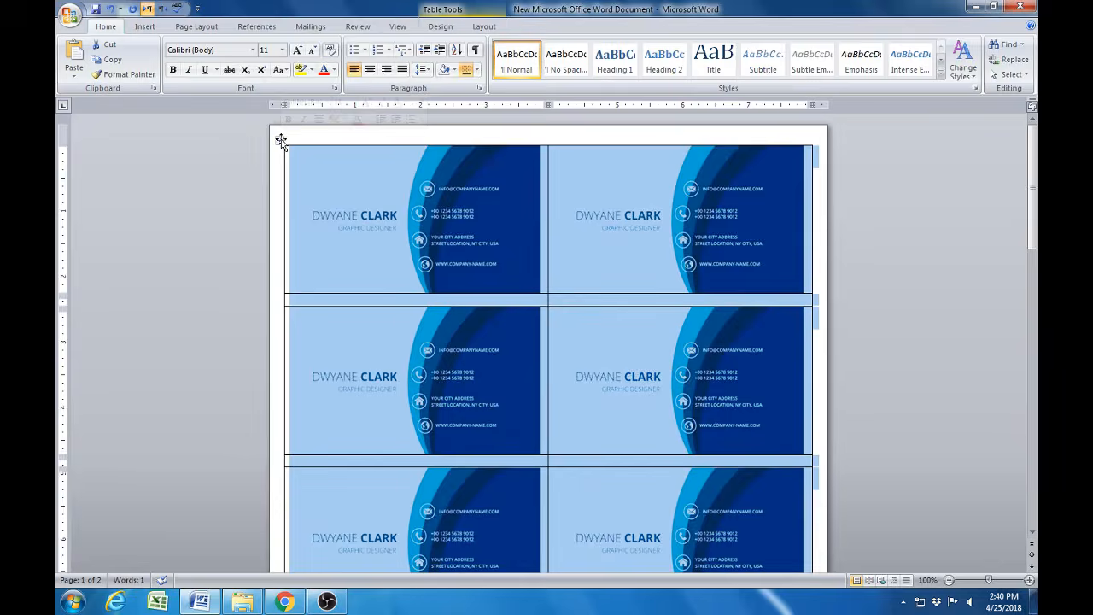
{"action": "right_click", "coordinate": [281, 141]}
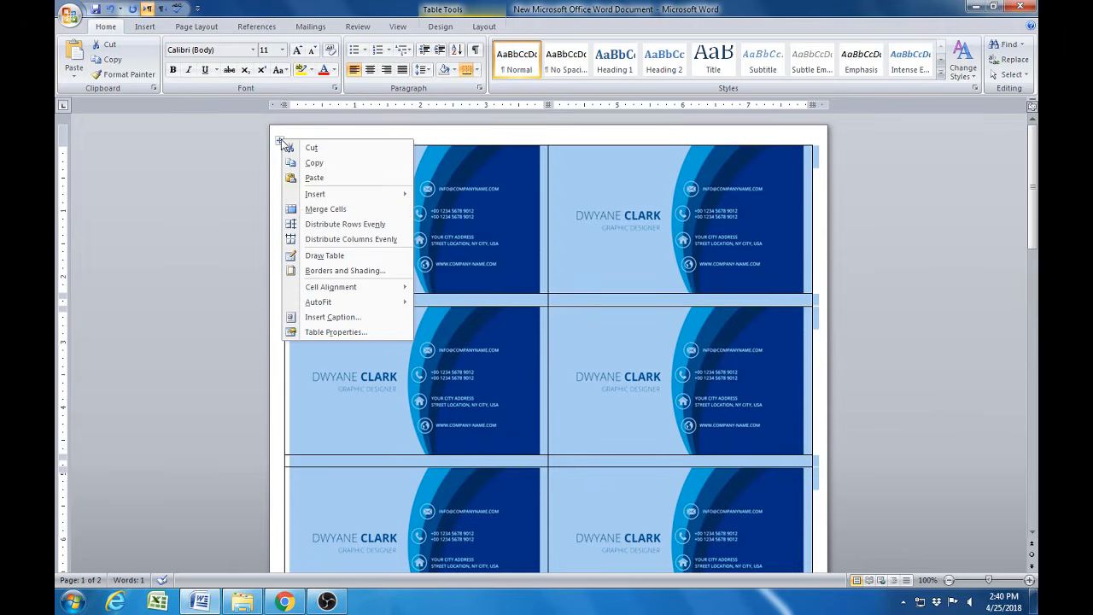
{"action": "left_click", "coordinate": [338, 332]}
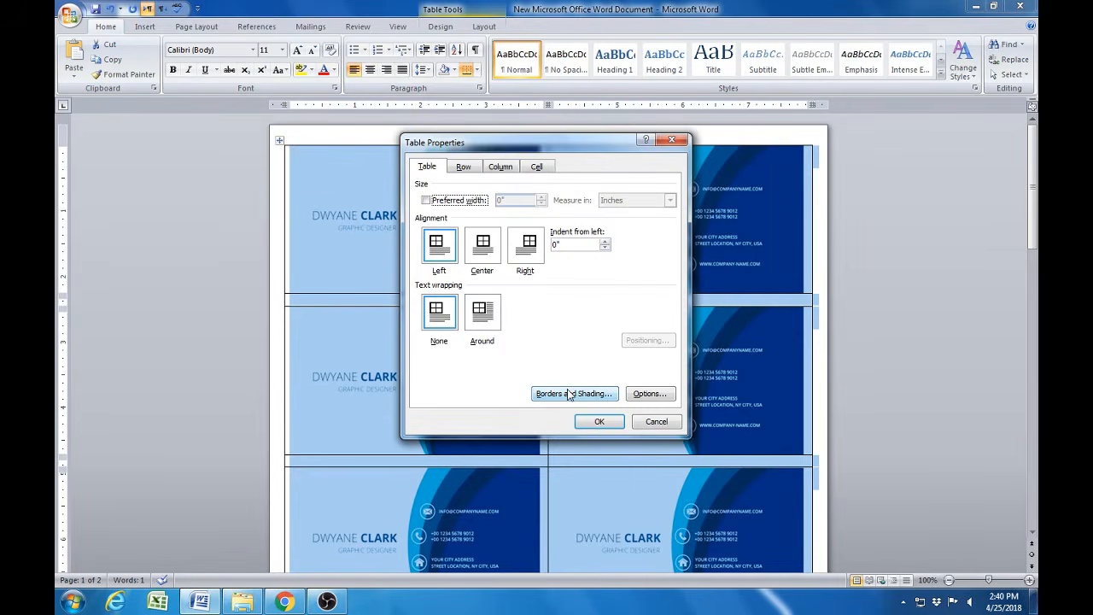
{"action": "left_click", "coordinate": [571, 393]}
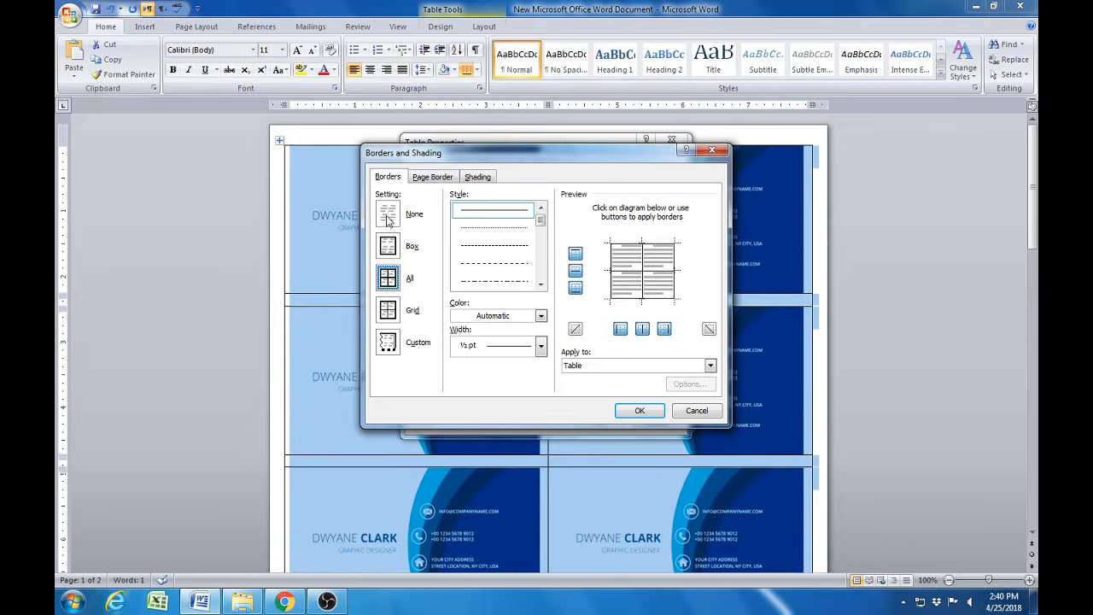
{"action": "left_click", "coordinate": [386, 216]}
{"action": "left_click", "coordinate": [638, 413]}
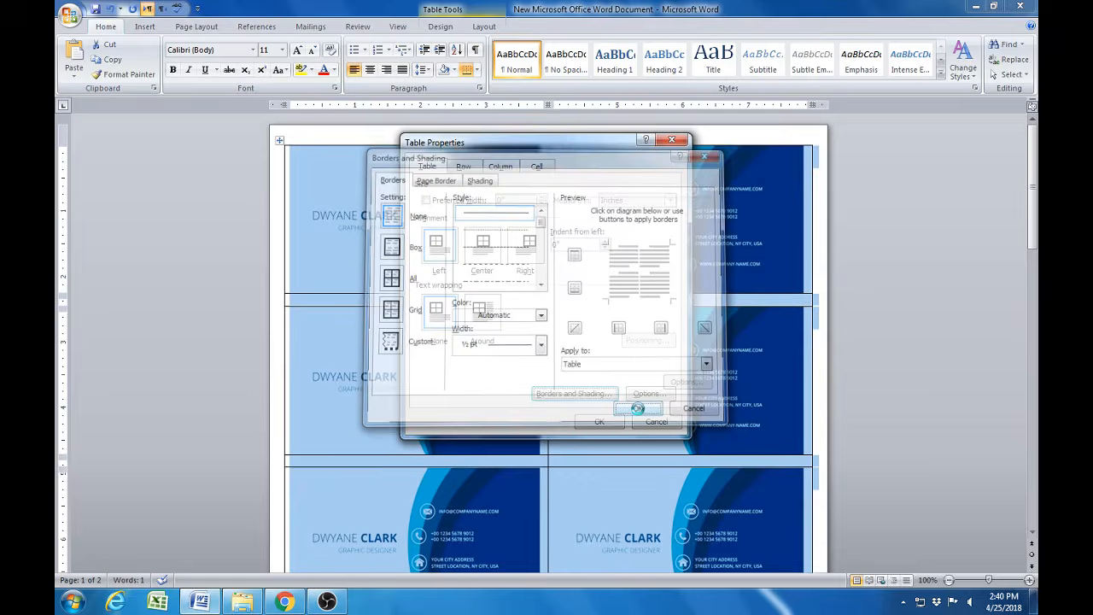
{"action": "left_click", "coordinate": [600, 422]}
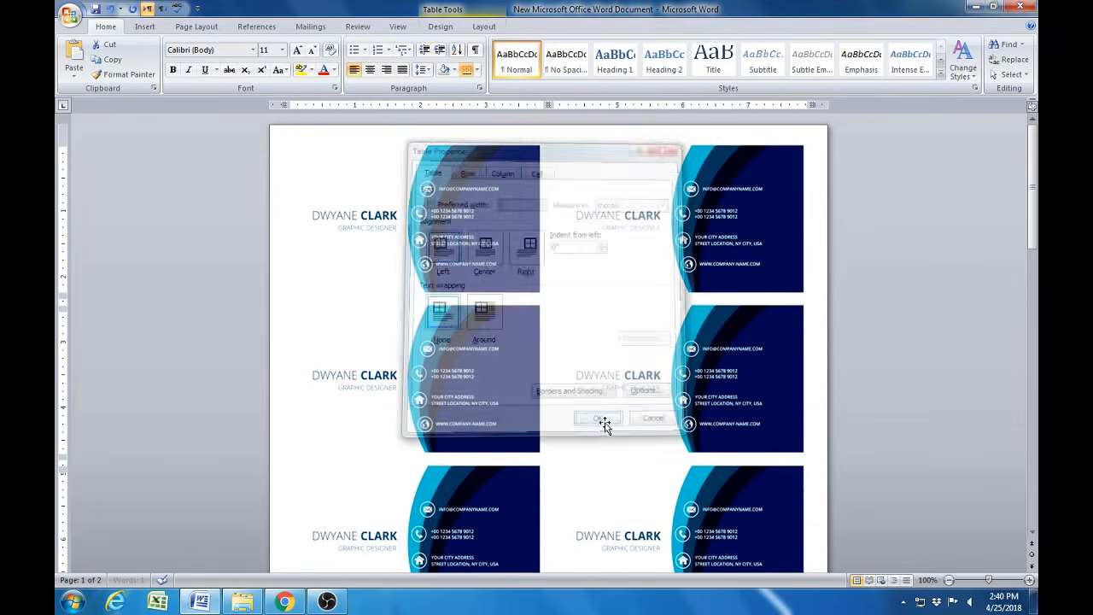
{"action": "left_click", "coordinate": [479, 367]}
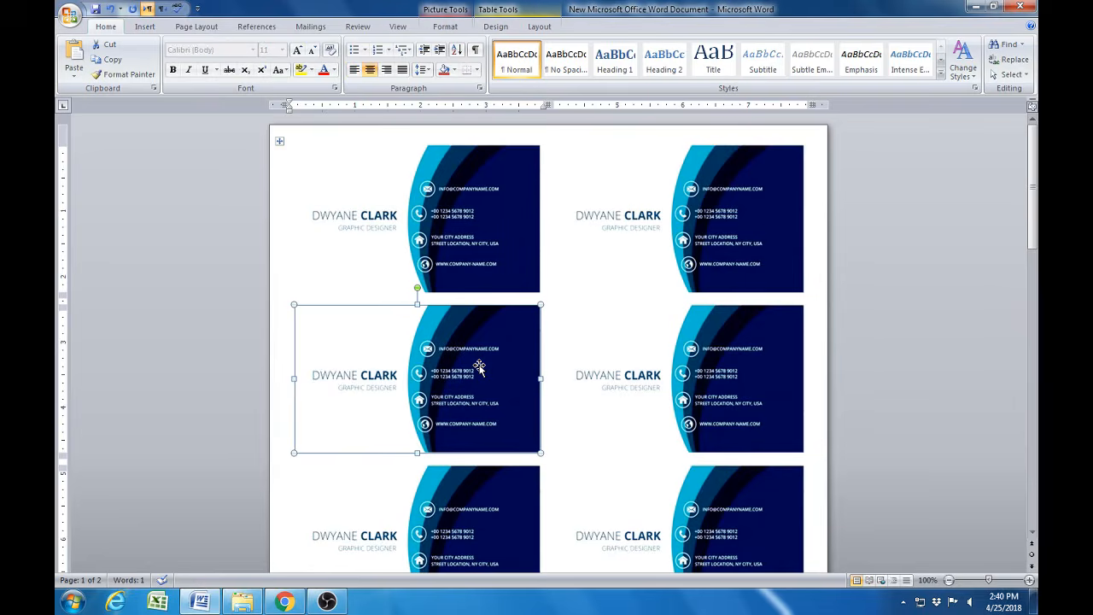
- Review both borderless pages side by side at 60% zoom with the ribbon minimized
{"action": "scroll", "coordinate": [481, 371], "scroll_direction": "down", "scroll_amount": 1}
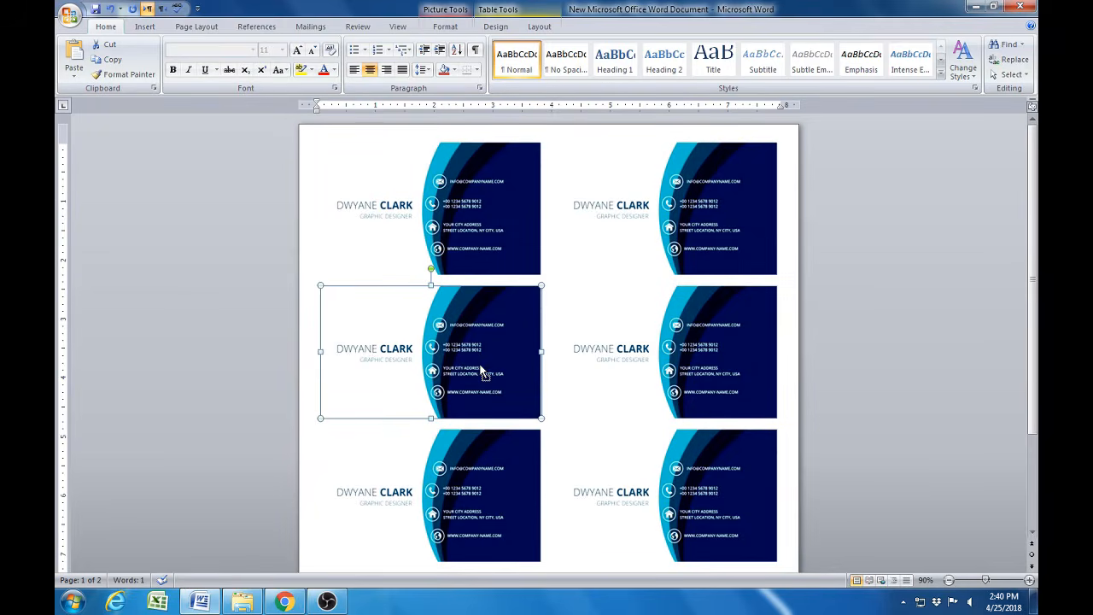
{"action": "scroll", "coordinate": [481, 371], "scroll_direction": "down", "scroll_amount": 1}
{"action": "scroll", "coordinate": [483, 373], "scroll_direction": "down", "scroll_amount": 3}
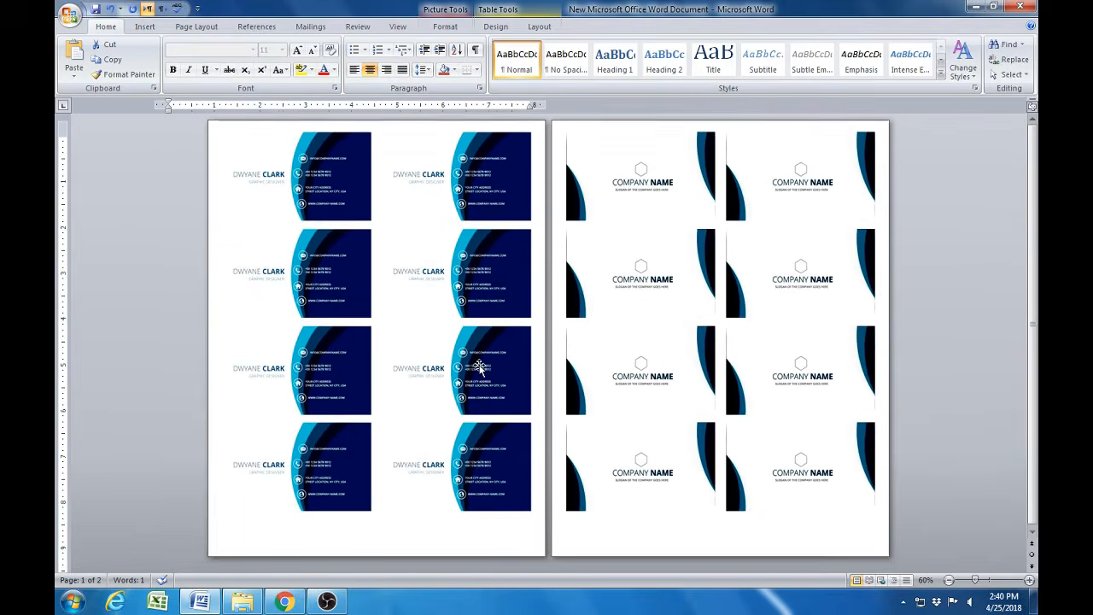
{"action": "left_click", "coordinate": [597, 542]}
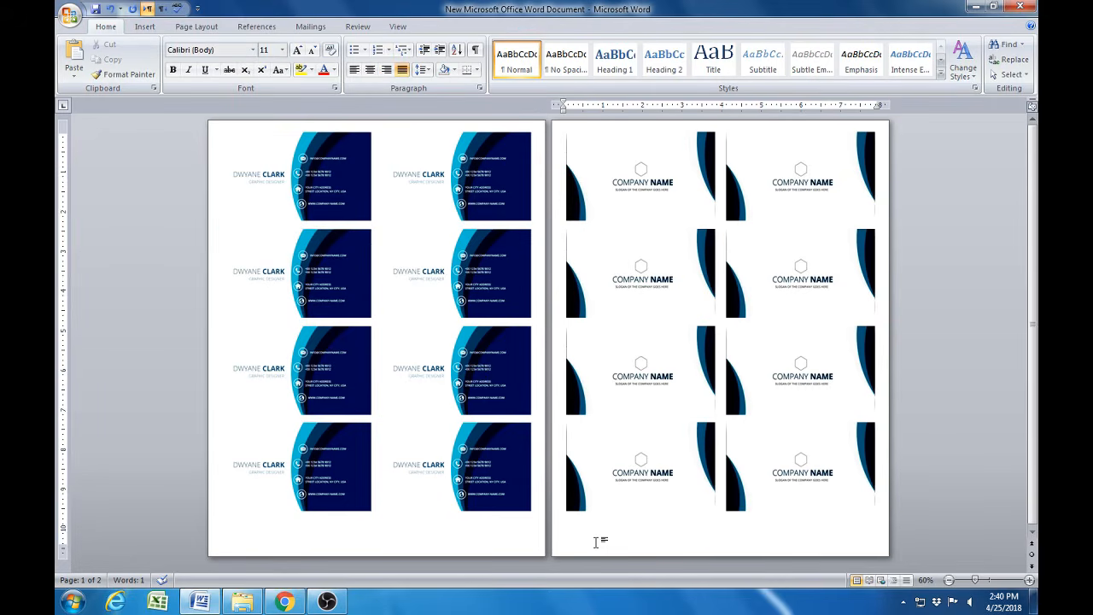
{"action": "key", "text": "ctrl+F1"}
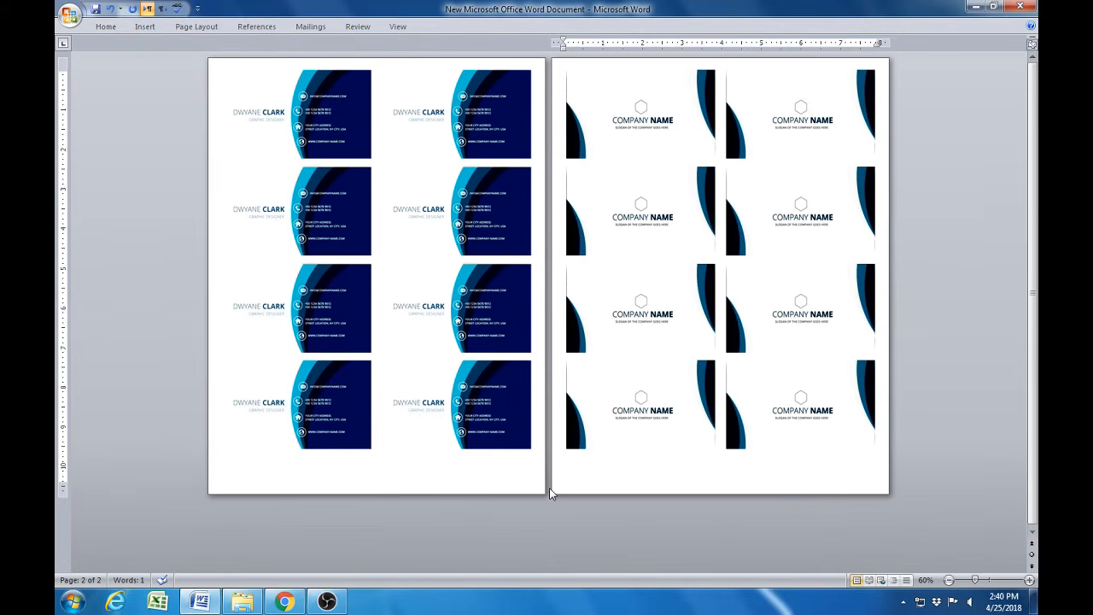
- Print one copy of the current page of card fronts on the HP LaserJet Pro M402-M403 PCL 6
{"action": "scroll", "coordinate": [549, 493], "scroll_direction": "up", "scroll_amount": 1}
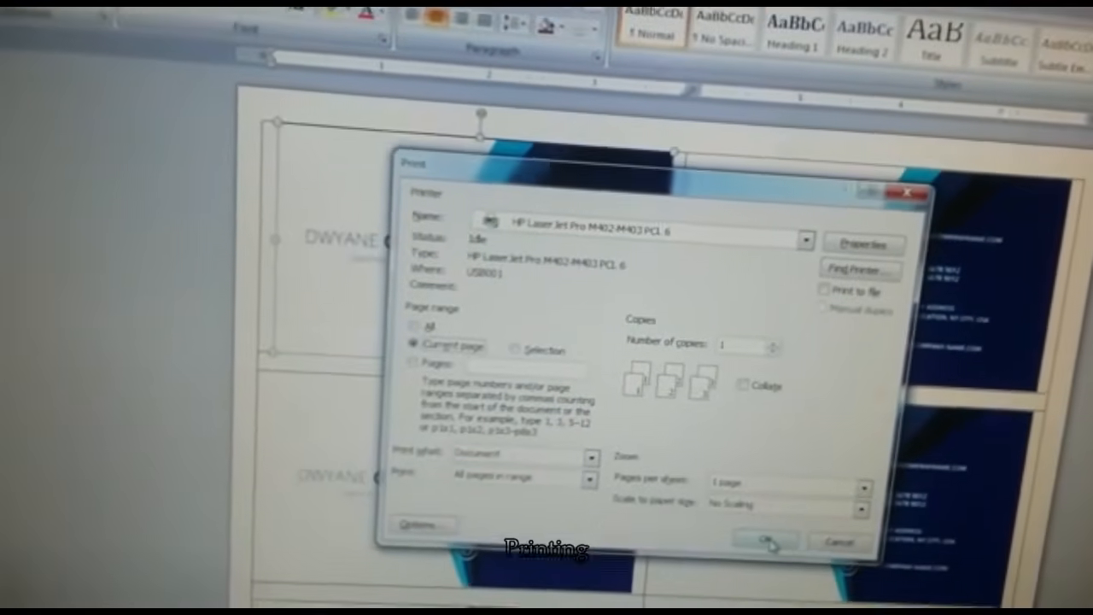
{"action": "left_click", "coordinate": [766, 540]}
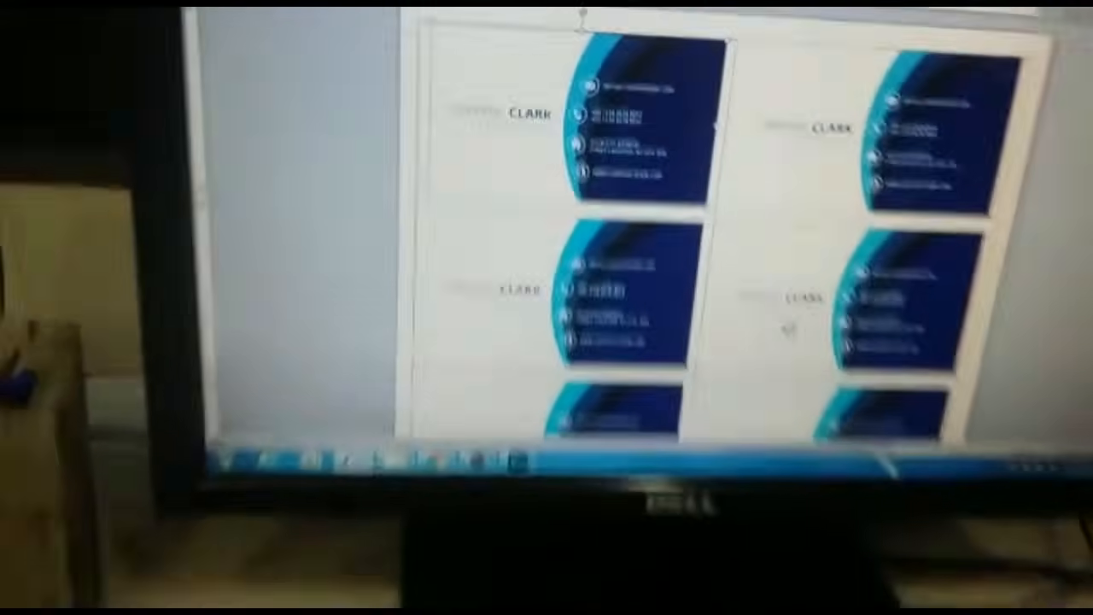